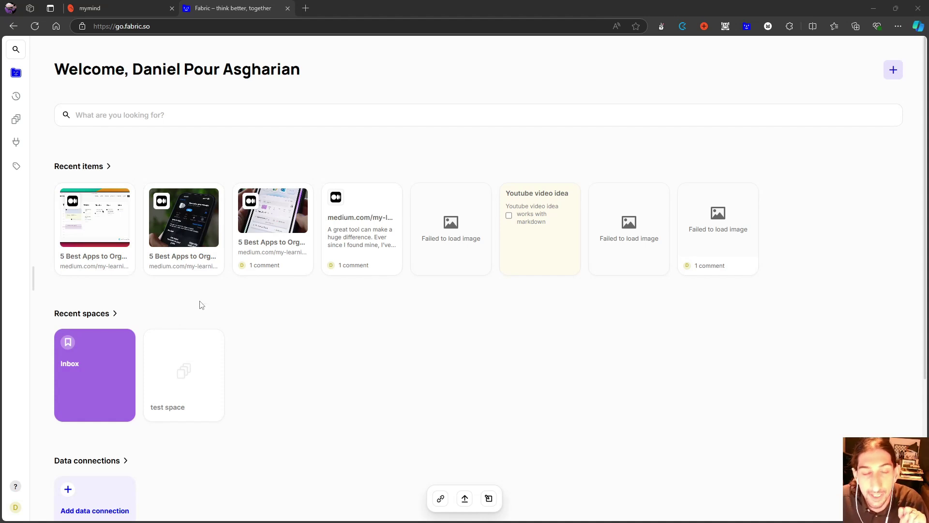
Look over Fabric's recent items, such as saved Medium articles and the Inbox and test space spaces.
mouse_move(103, 221)
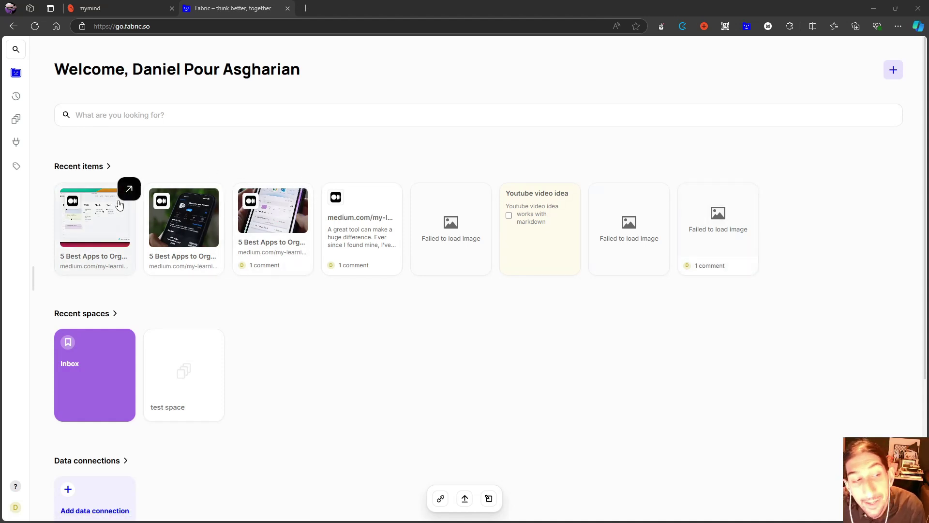
scroll(125, 200, "down", 2)
scroll(125, 200, "up", 2)
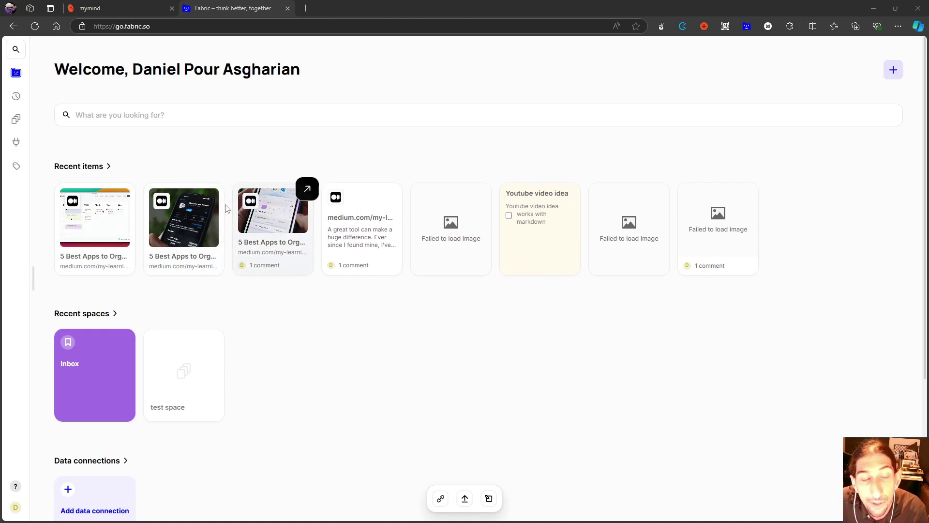
Switch to mymind, scroll through its saved-items grid, then return to Fabric's home page.
key("ctrl+Tab")
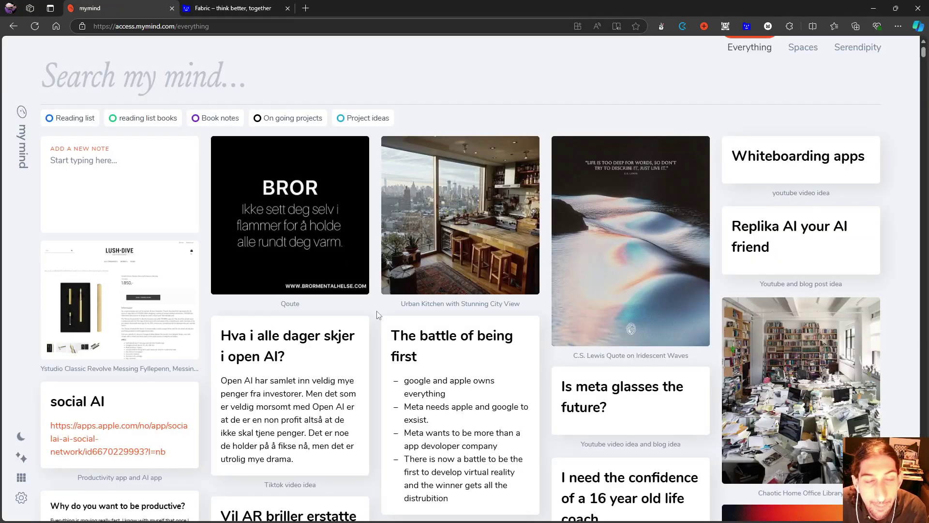
scroll(387, 232, "down", 1)
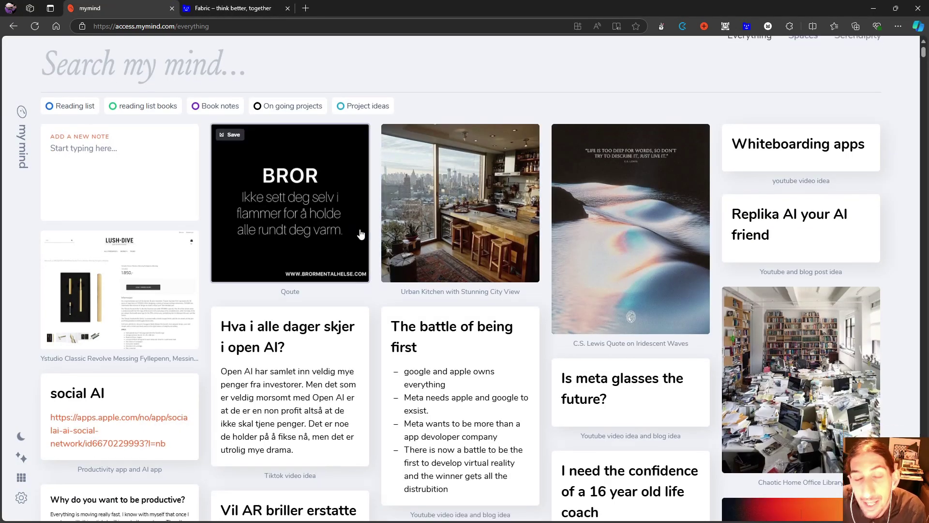
scroll(388, 214, "up", 1)
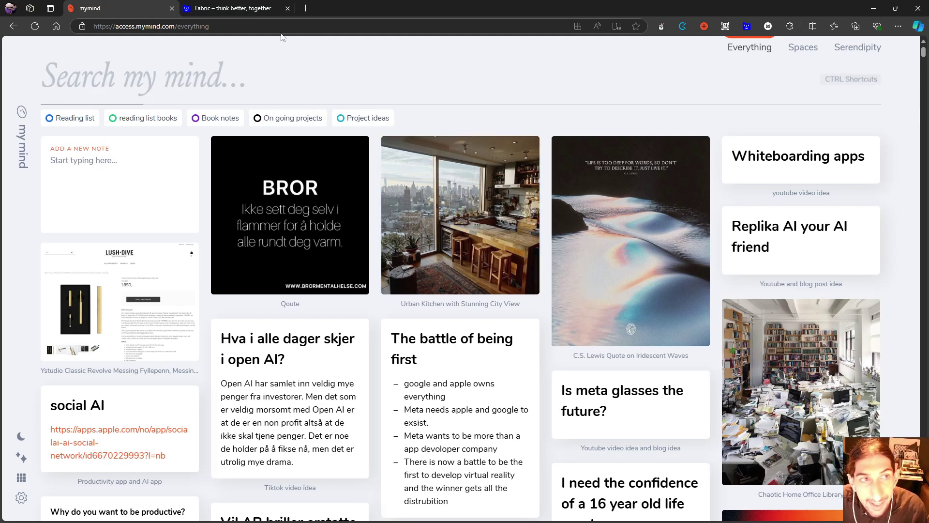
left_click(233, 8)
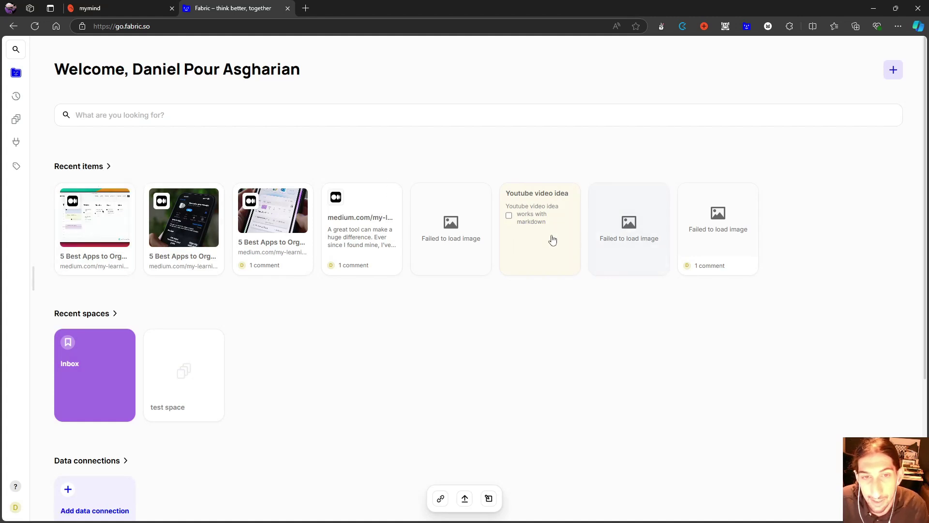
Open the Skjermbilde (5).png screenshot preview, then collapse the Fabric Assistant panel beside it.
left_click(612, 232)
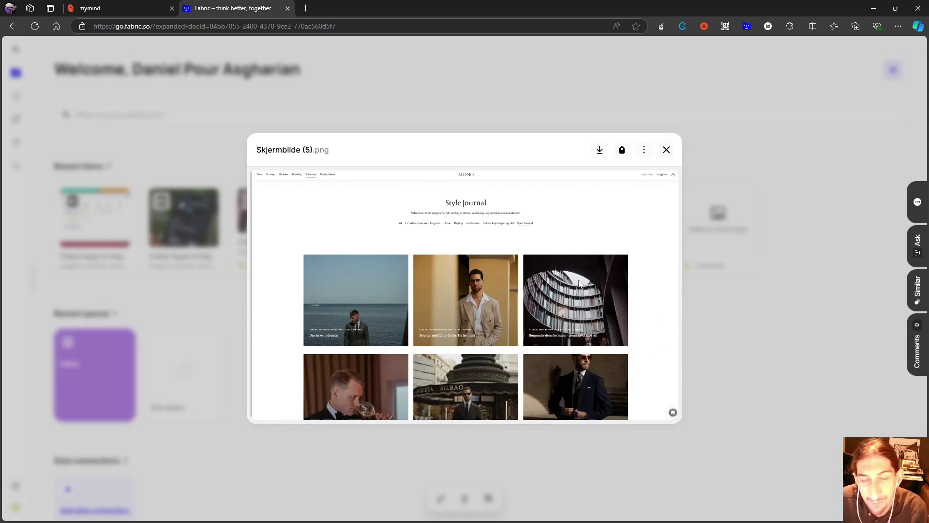
left_click(914, 247)
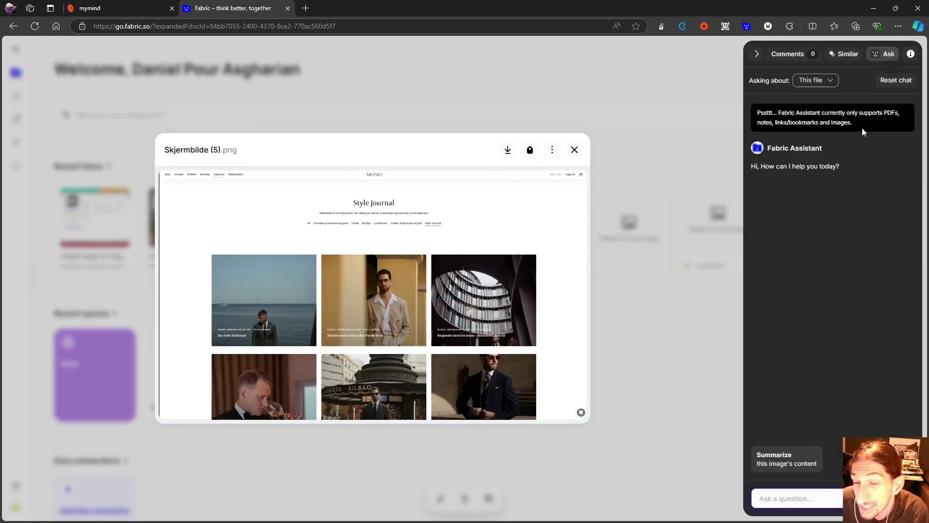
left_click(757, 54)
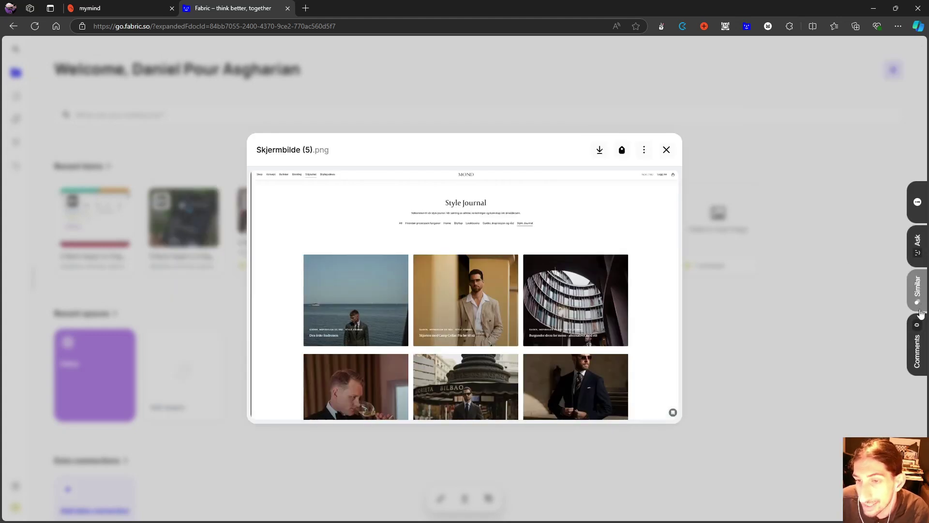
Post the comment 'write something' on Skjermbilde (5).png and collapse the comments panel.
left_click(917, 347)
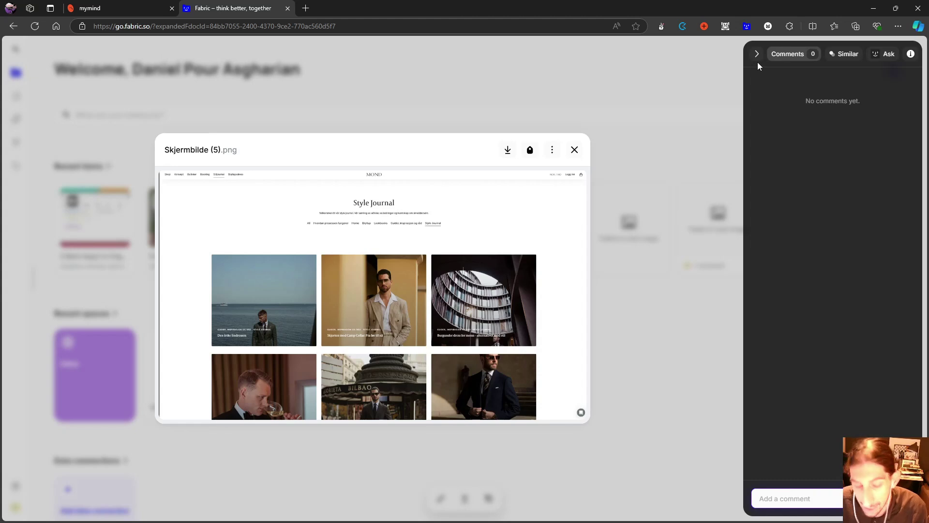
type("write so")
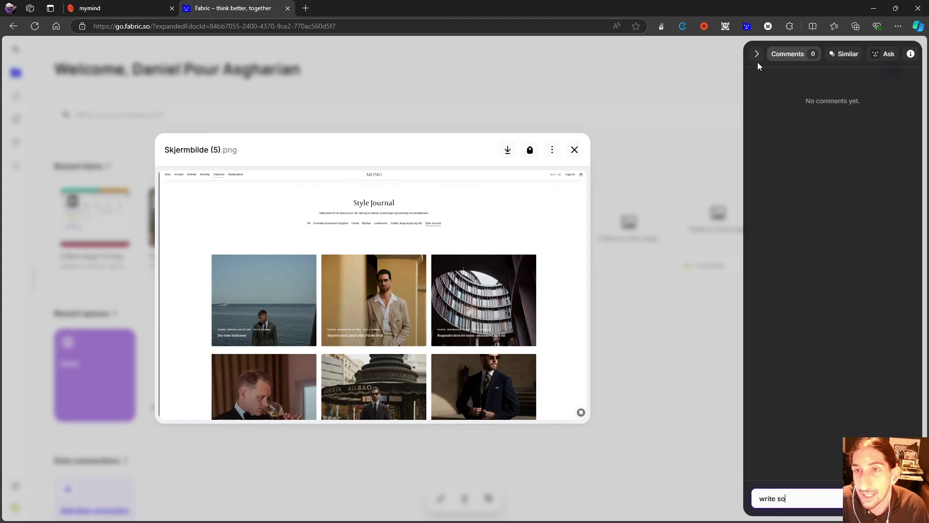
type("mething")
key("Return")
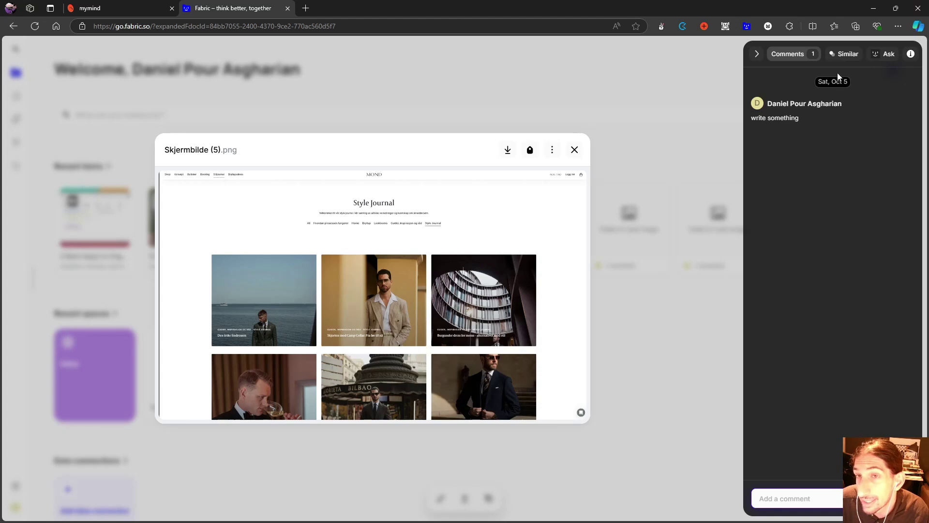
left_click(756, 54)
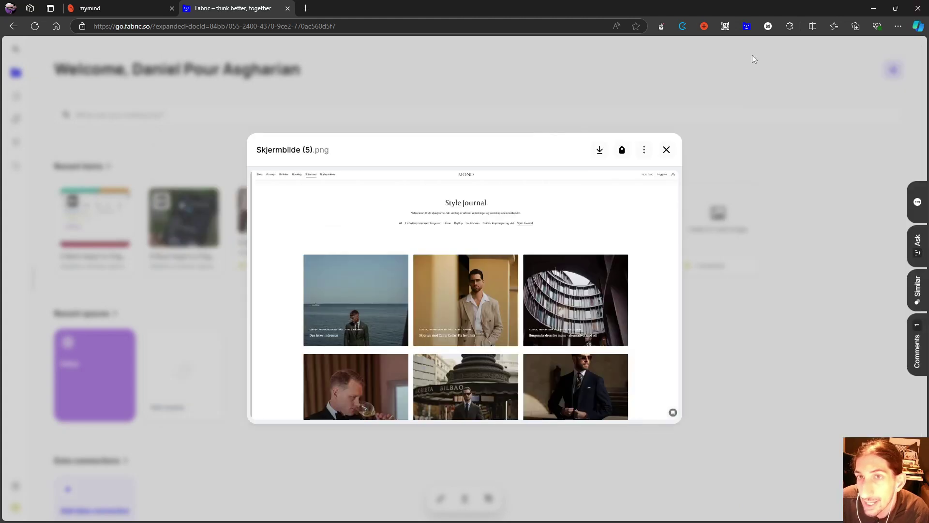
left_click(916, 290)
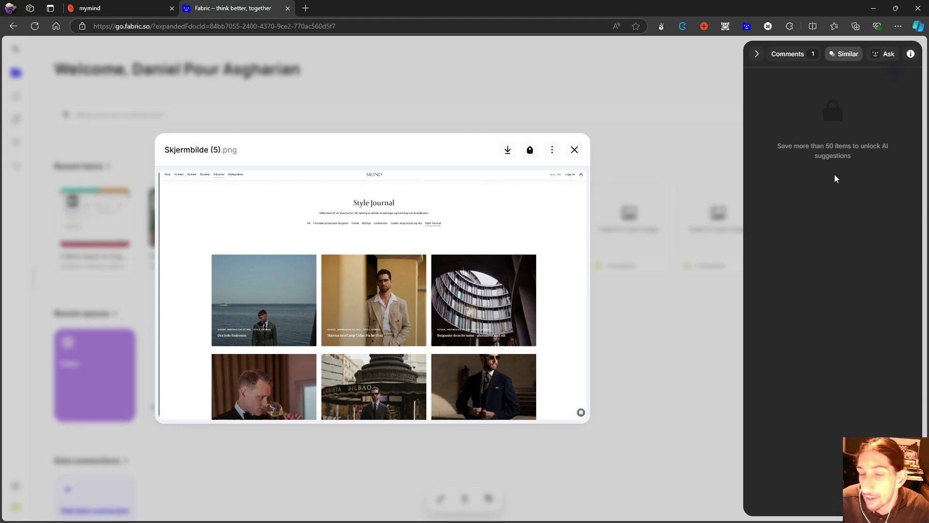
left_click(757, 54)
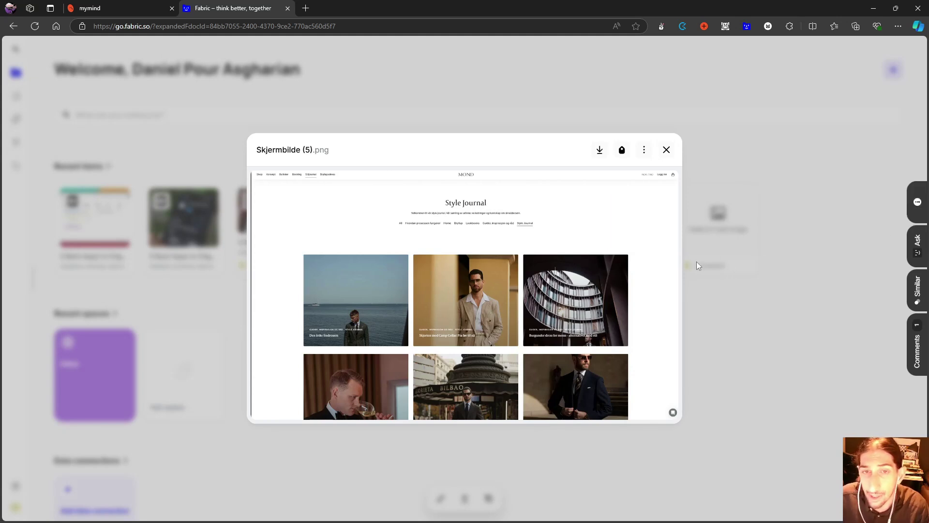
Check the tag chooser and actions menu, then rename the screenshot using the AI name suggestion.
left_click(623, 150)
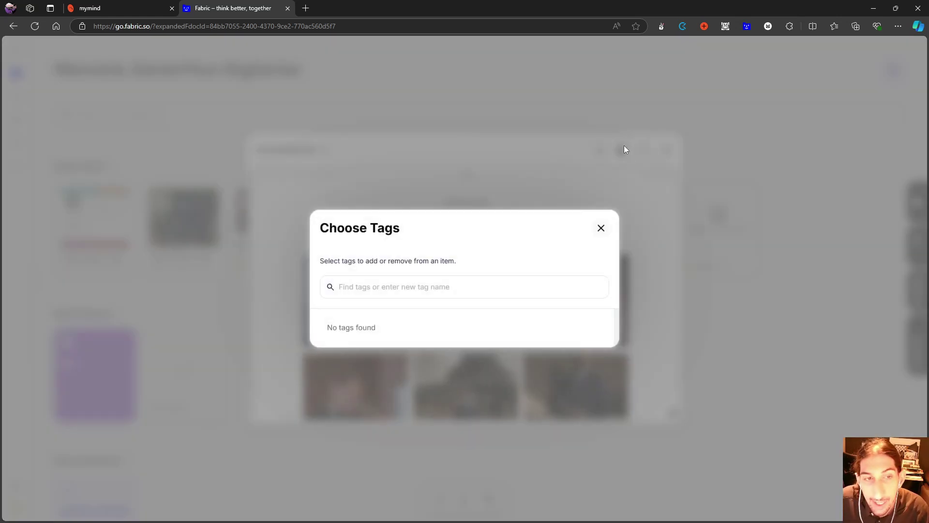
left_click(601, 228)
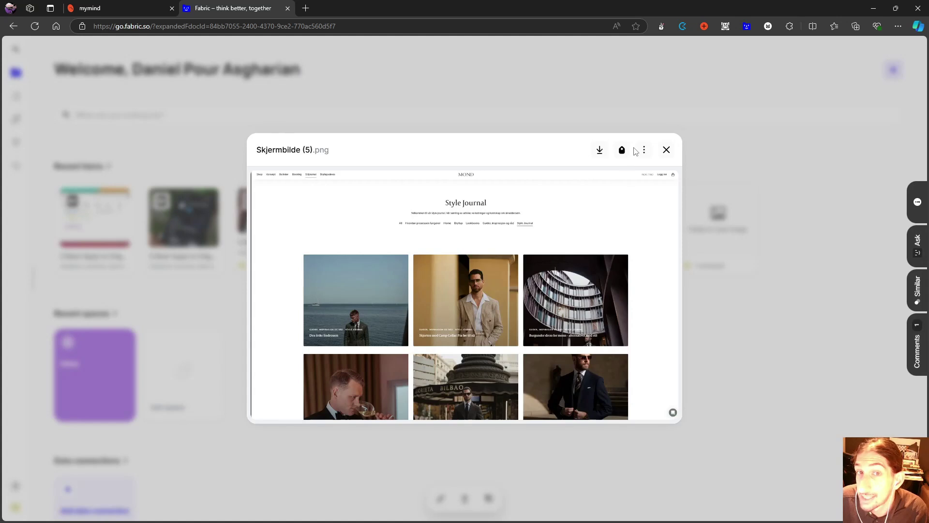
left_click(644, 150)
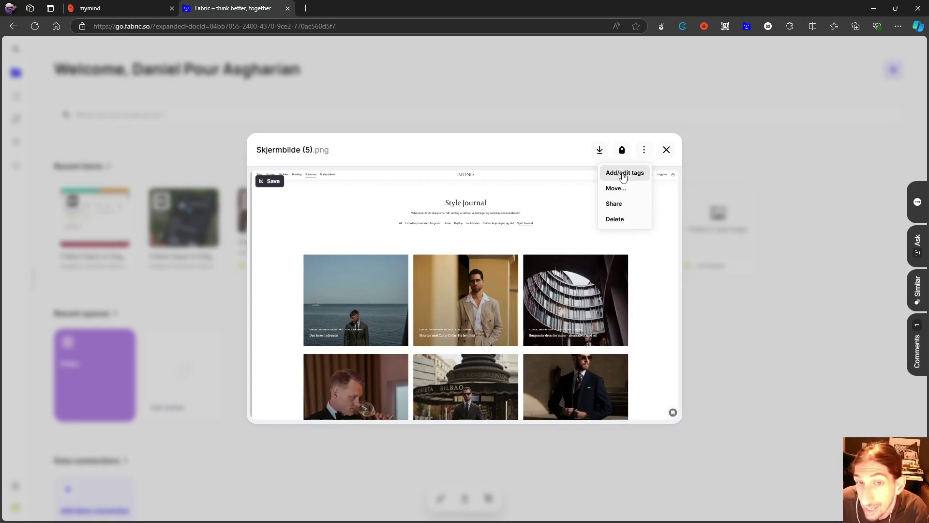
left_click(547, 144)
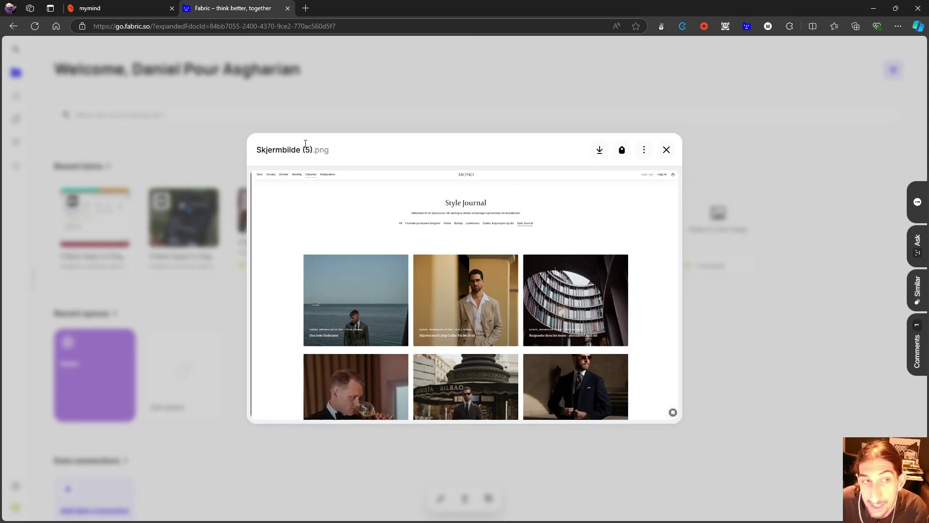
left_click(286, 150)
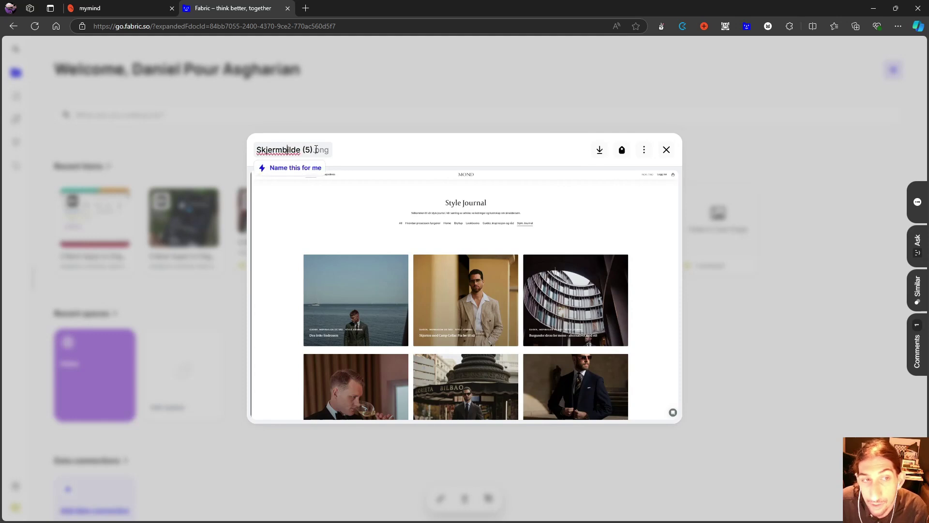
left_click(296, 168)
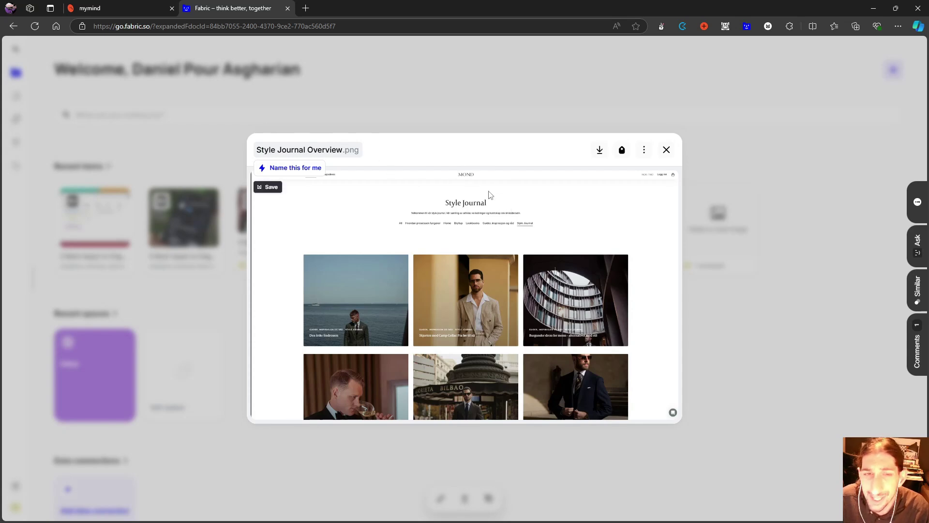
left_click(90, 9)
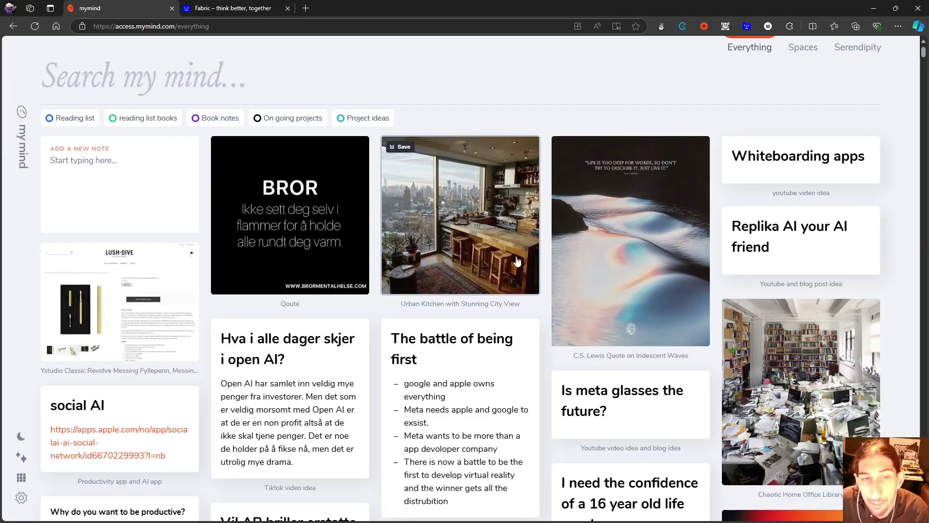
left_click(496, 246)
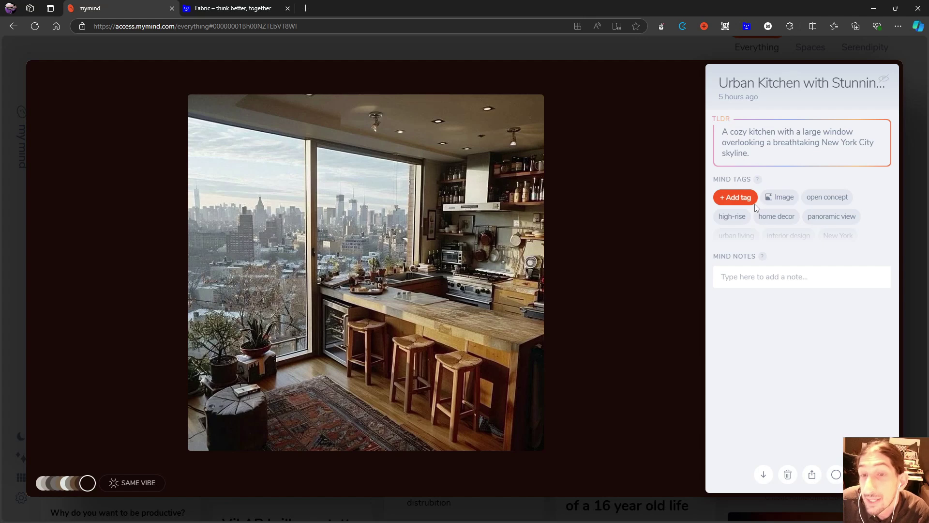
mouse_move(731, 213)
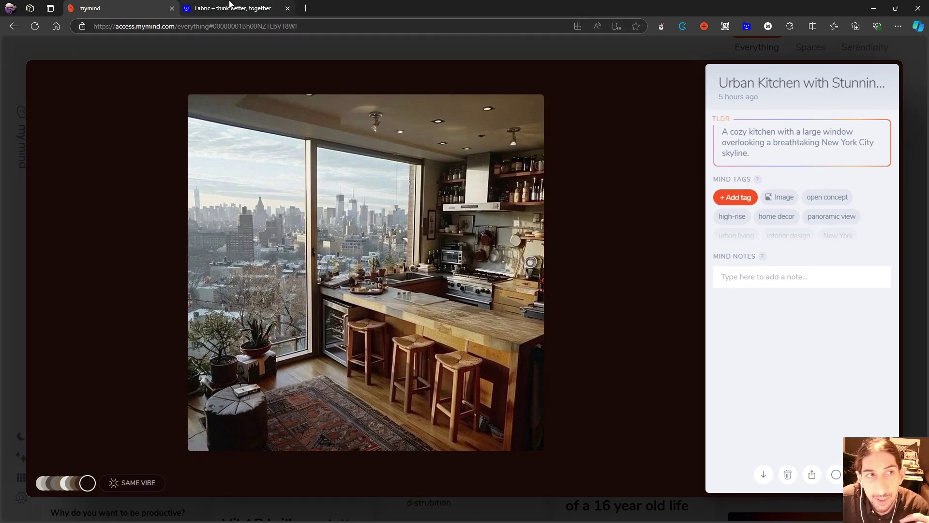
left_click(222, 9)
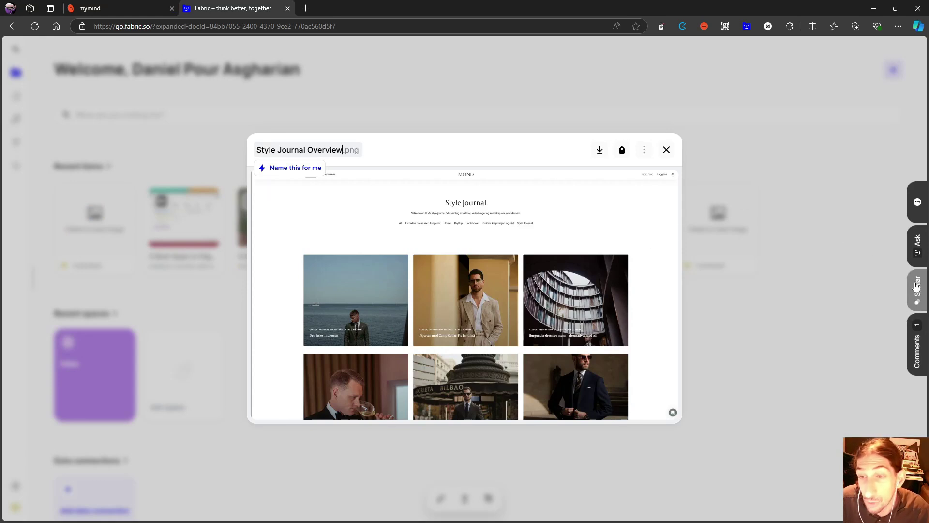
left_click(68, 9)
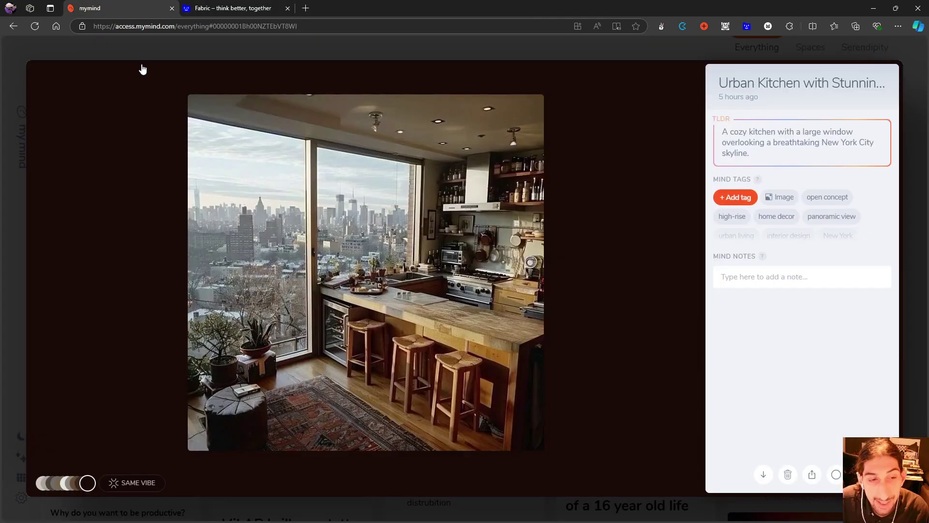
Close the Urban Kitchen detail view and browse the mymind grid.
left_click(145, 484)
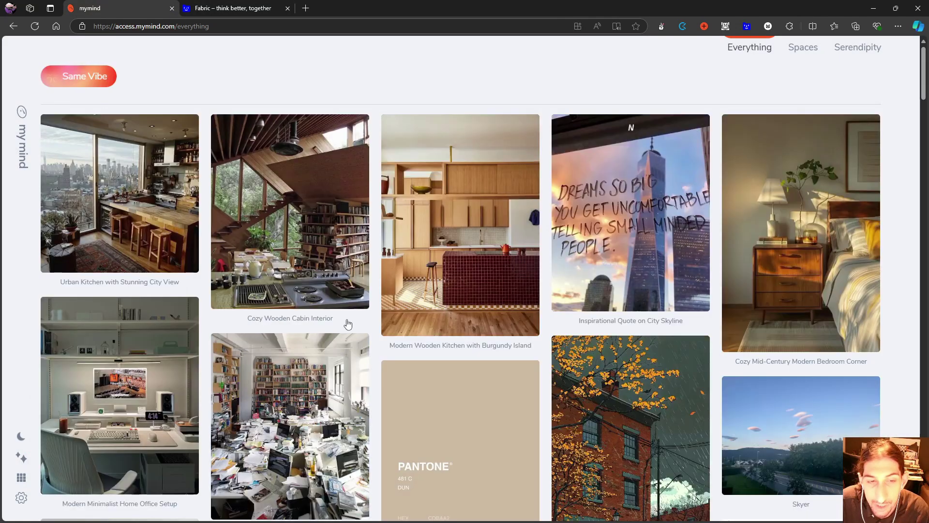
mouse_move(450, 294)
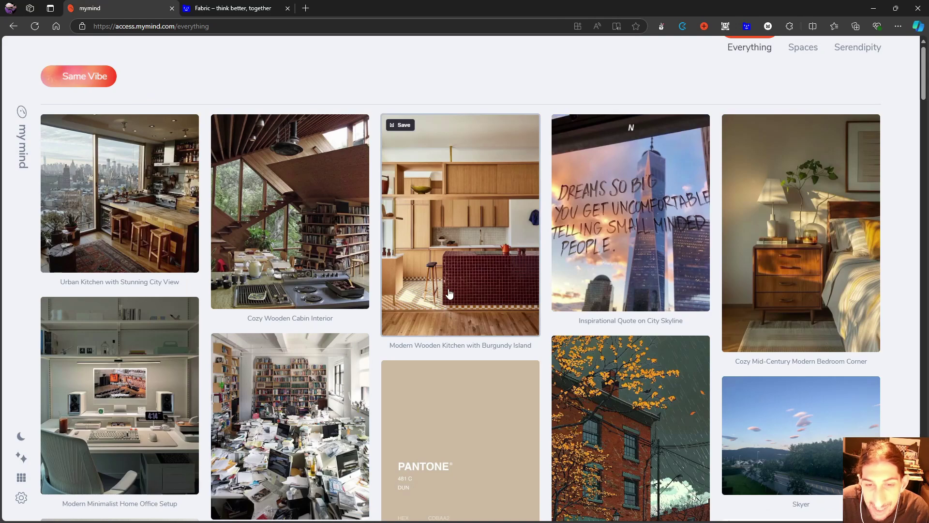
mouse_move(242, 223)
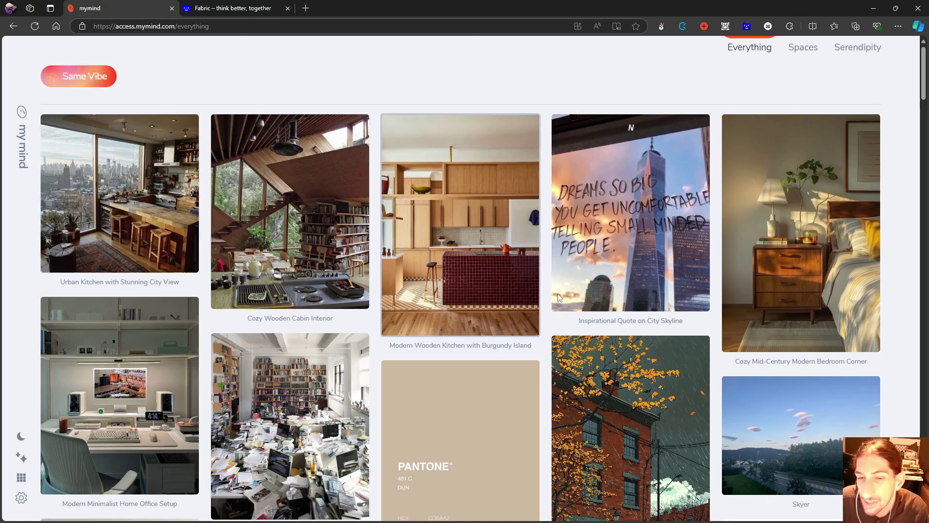
scroll(561, 288, "down", 1)
scroll(484, 280, "up", 1)
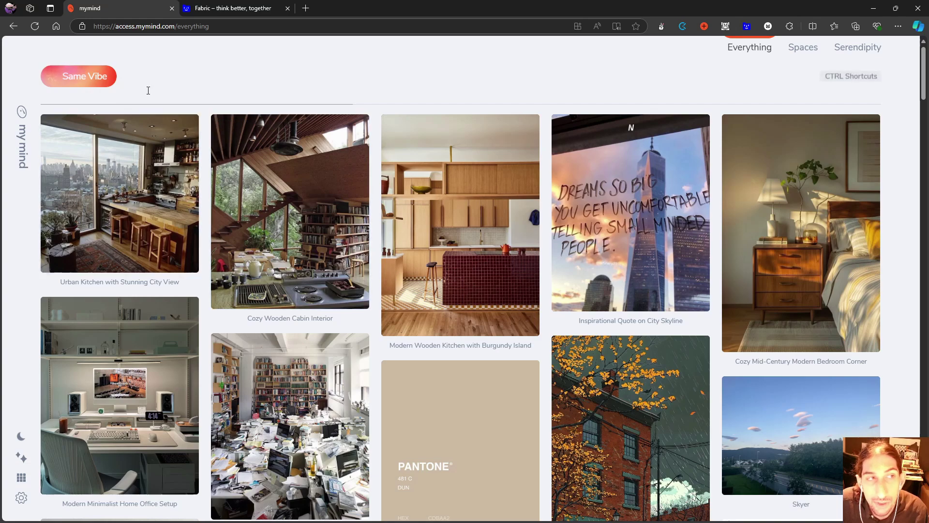
Show Same Vibe items for the Modern Wooden Kitchen, then the Modern Minimalist Home Office, then clear the filter.
left_click(494, 276)
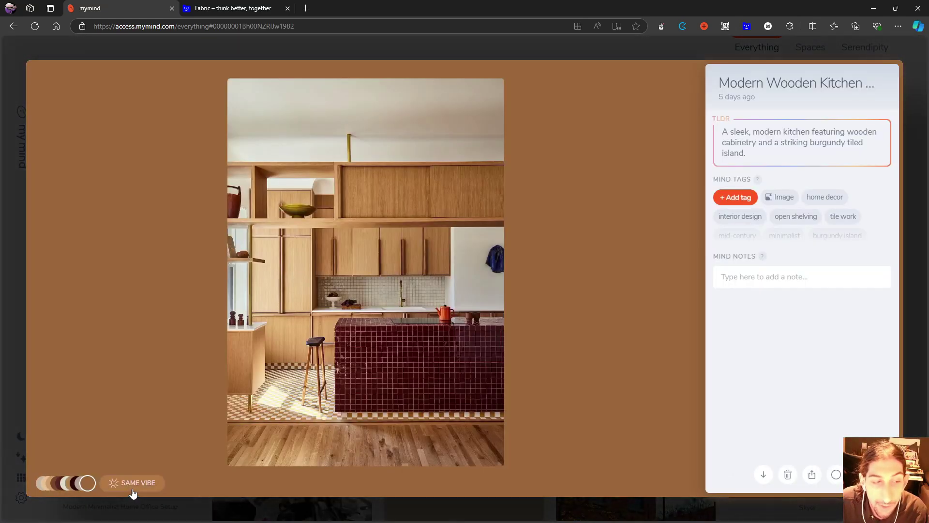
left_click(130, 486)
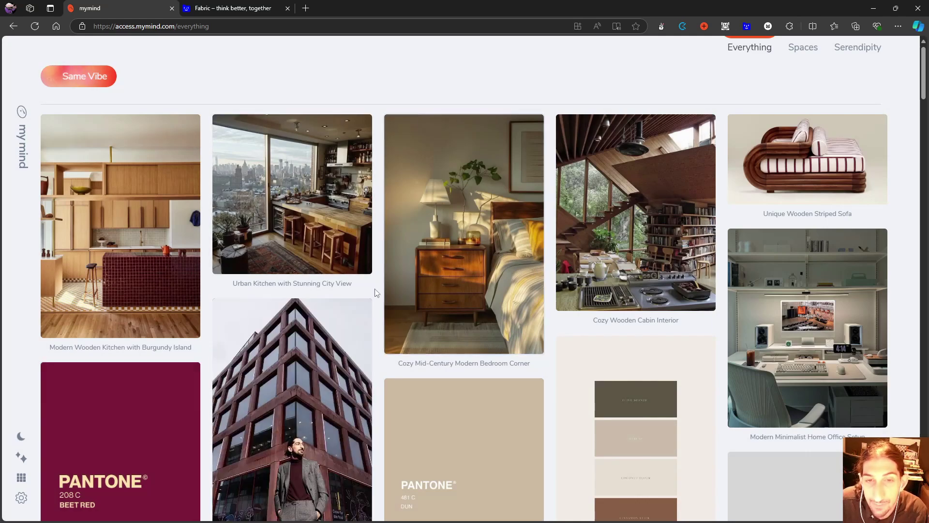
left_click(804, 325)
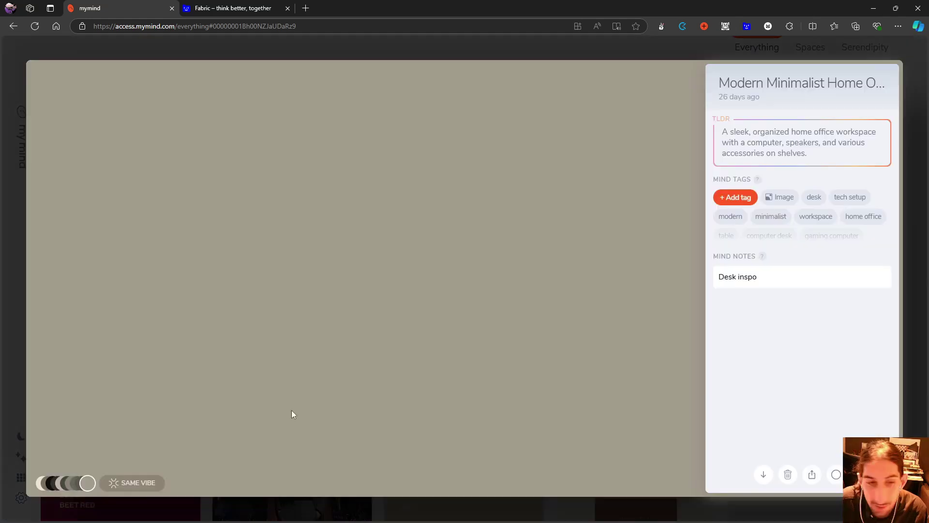
left_click(151, 484)
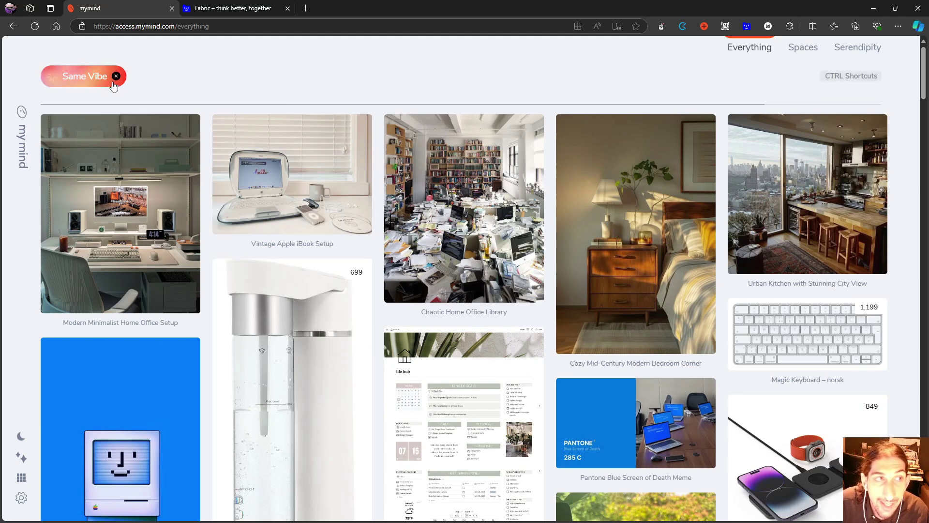
left_click(114, 77)
Glance at the Fabric tab, then back in mymind open the Urban Kitchen with Stunning City View card.
left_click(204, 5)
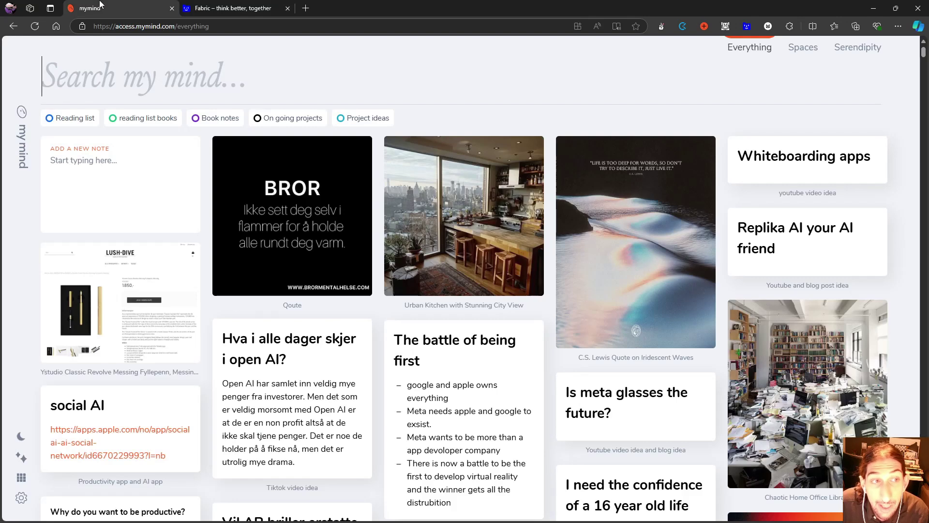
left_click(126, 8)
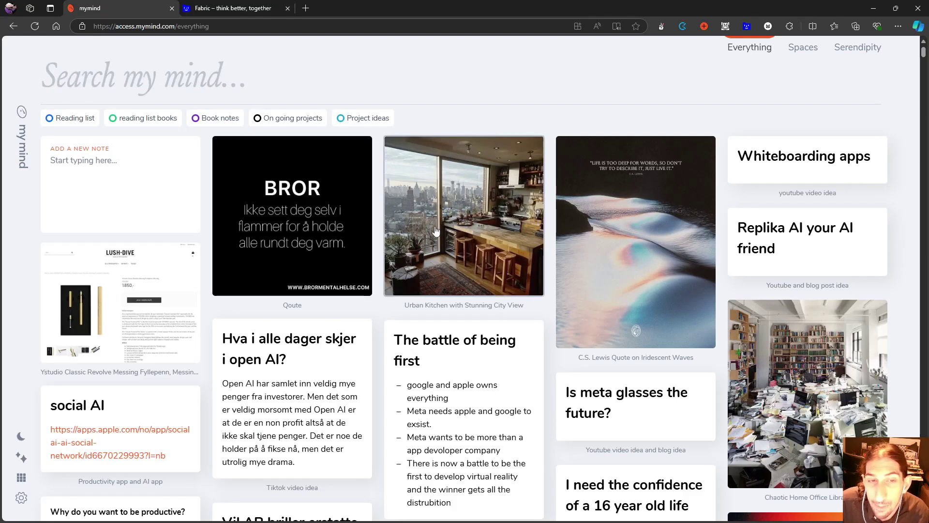
left_click(474, 218)
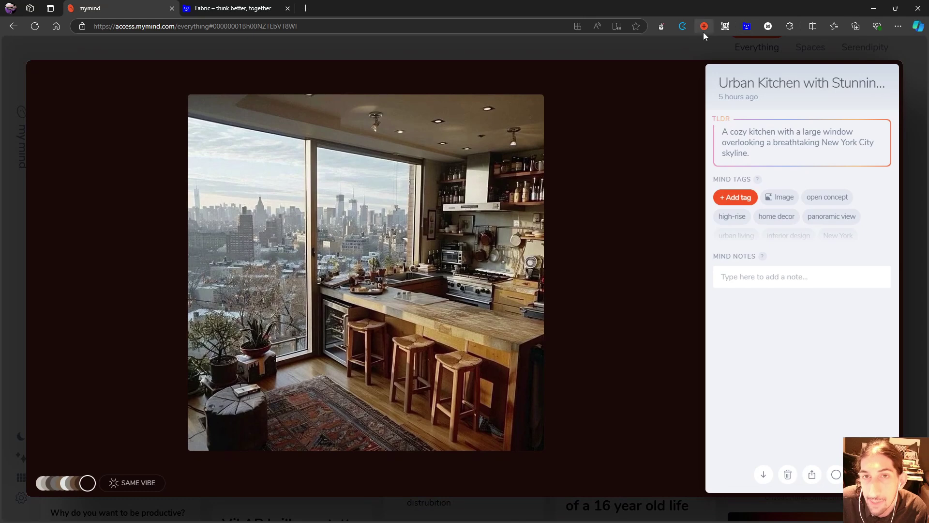
Save the mymind page into mymind, delete that saved card, and save the page again.
left_click(704, 27)
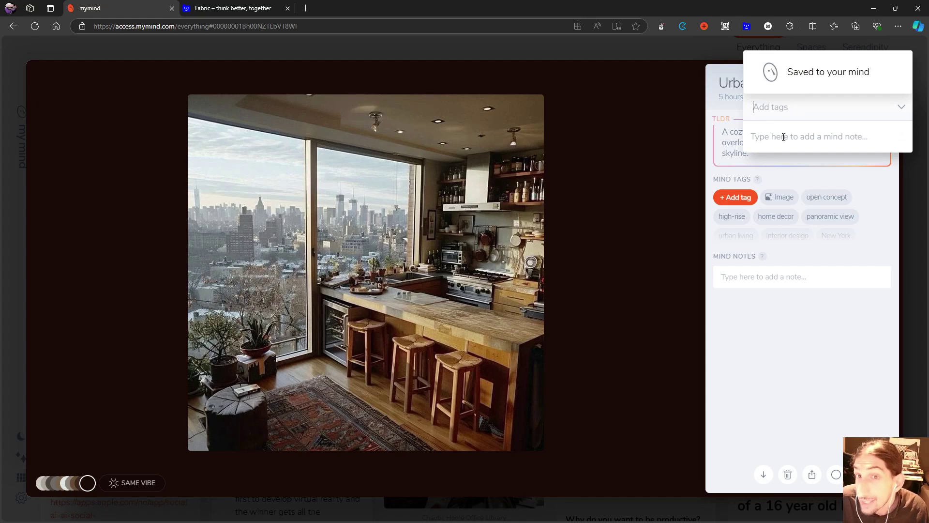
left_click(784, 136)
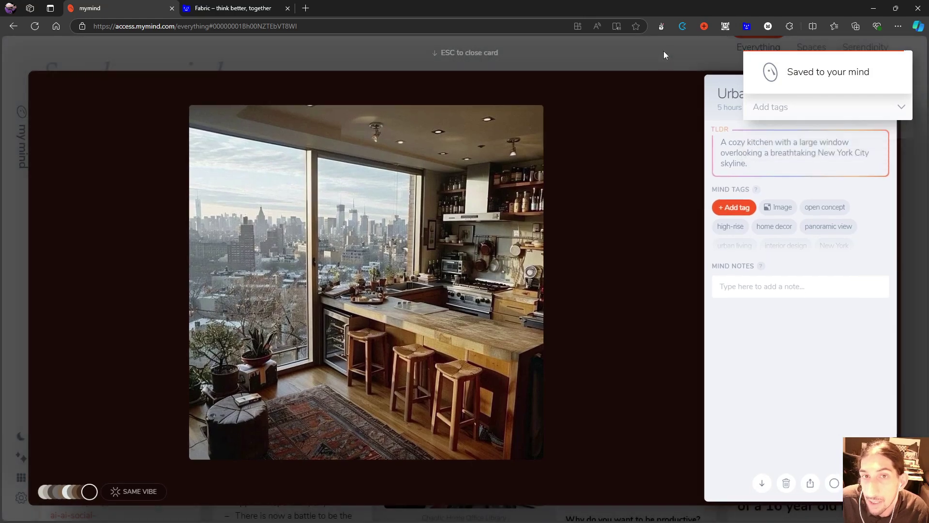
left_click(663, 51)
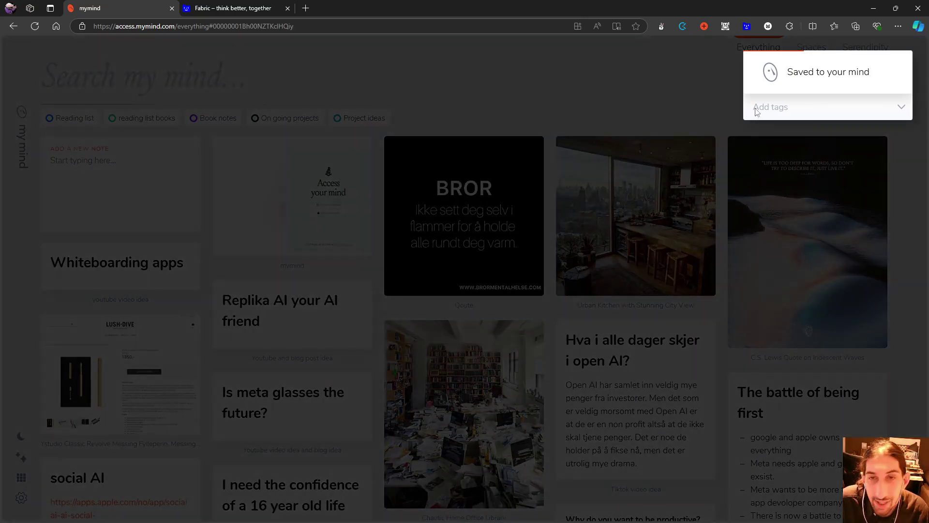
left_click(818, 90)
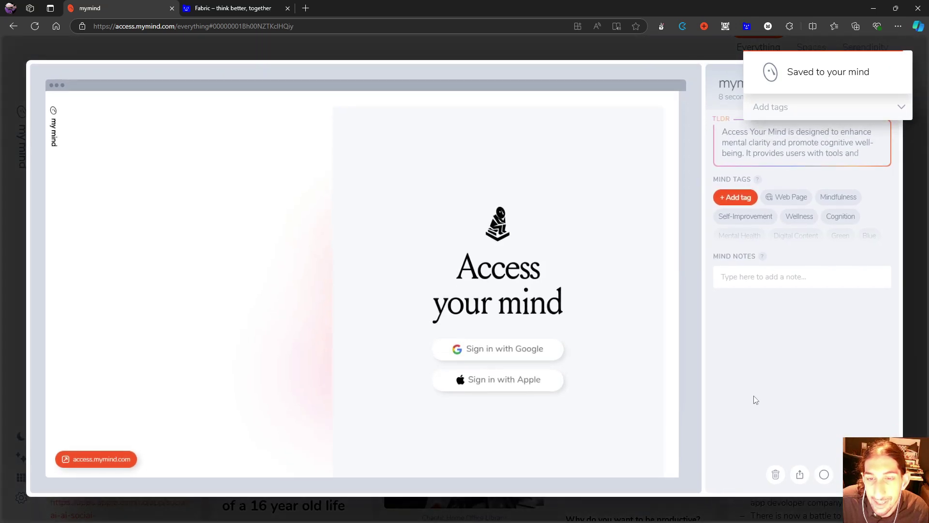
left_click(776, 474)
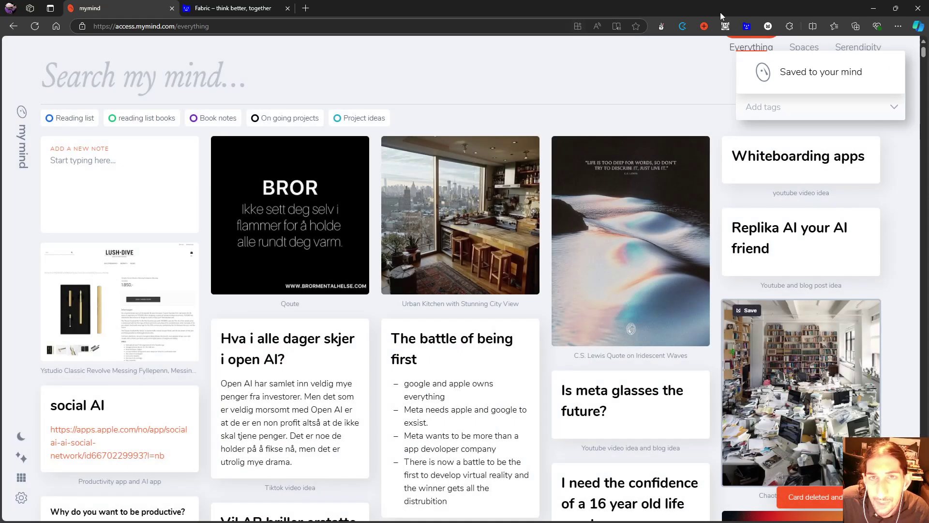
left_click(747, 26)
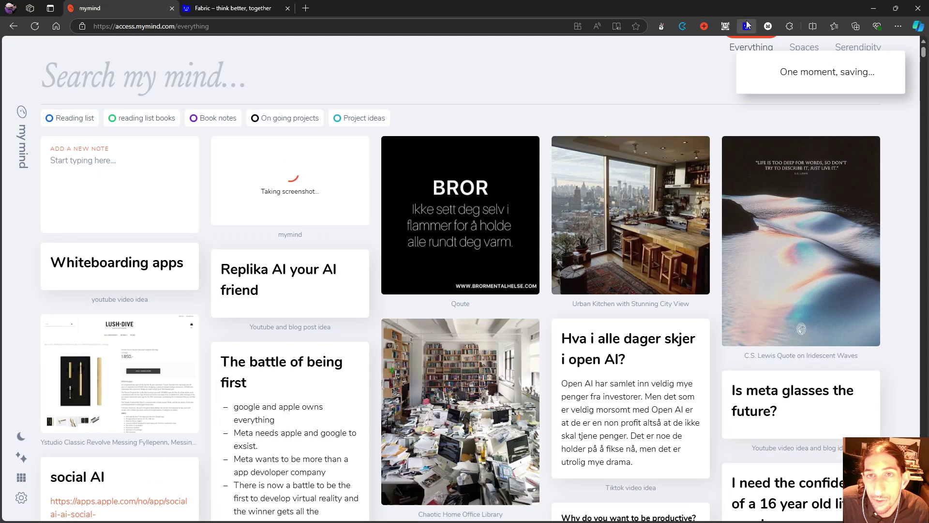
left_click(747, 25)
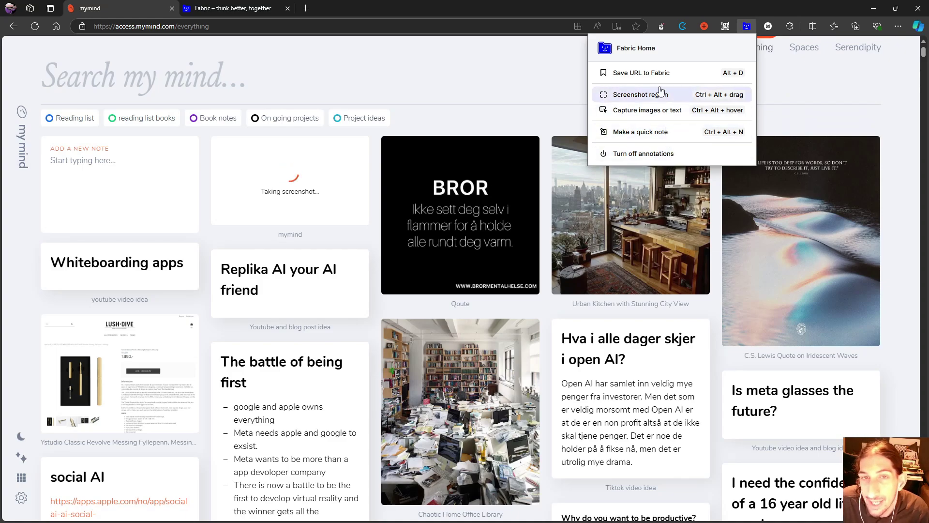
Delete the duplicate mymind card and save a region screenshot of the grid's top to Fabric.
left_click(626, 85)
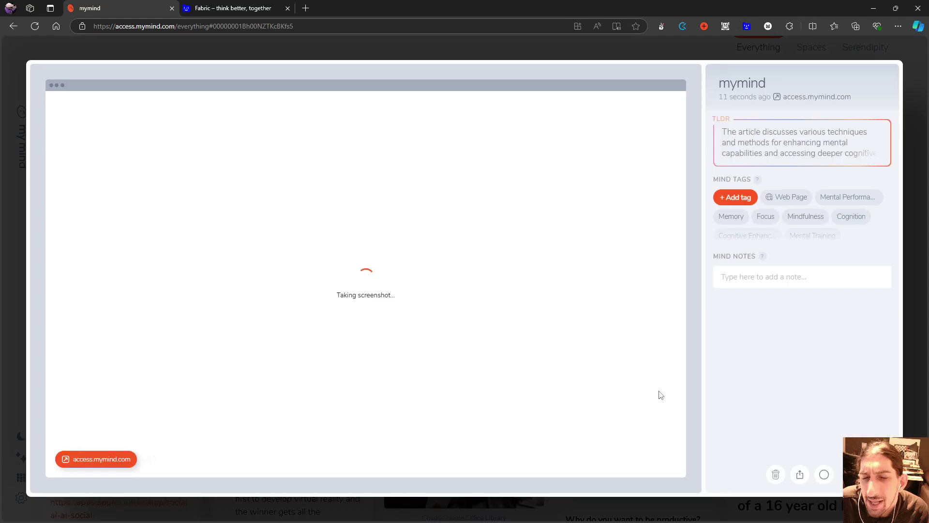
left_click(775, 475)
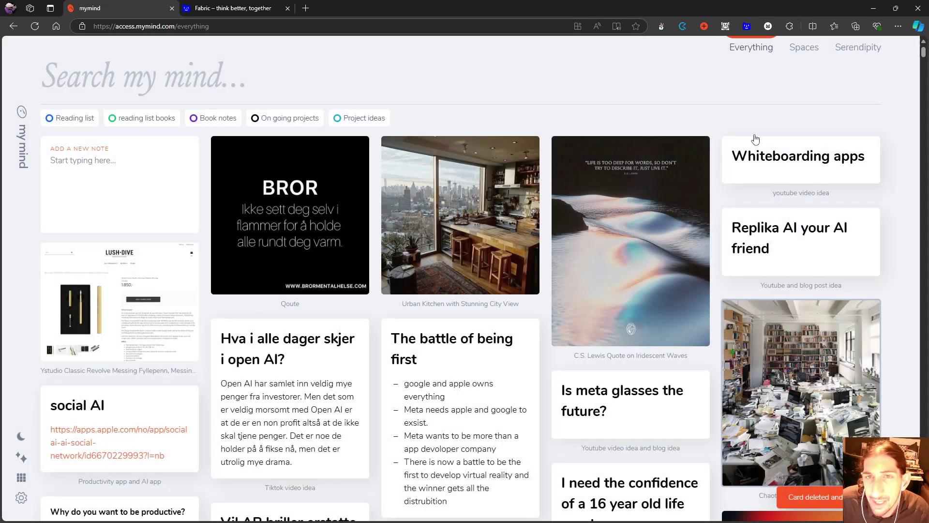
left_click(747, 28)
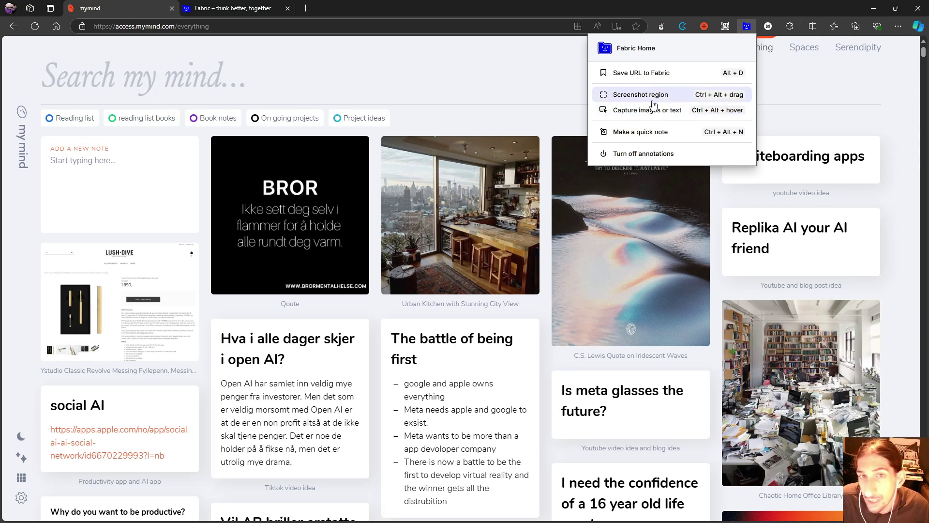
left_click(644, 94)
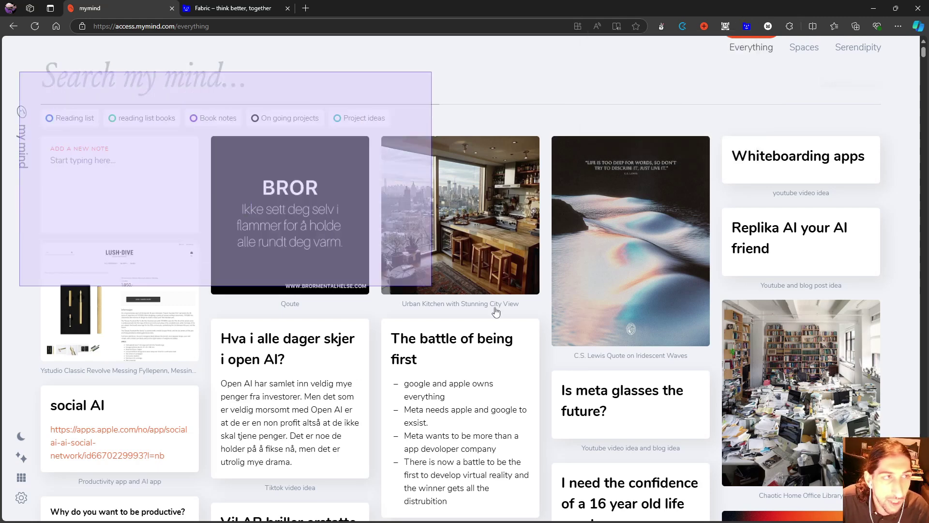
left_click_drag(20, 71, 905, 351)
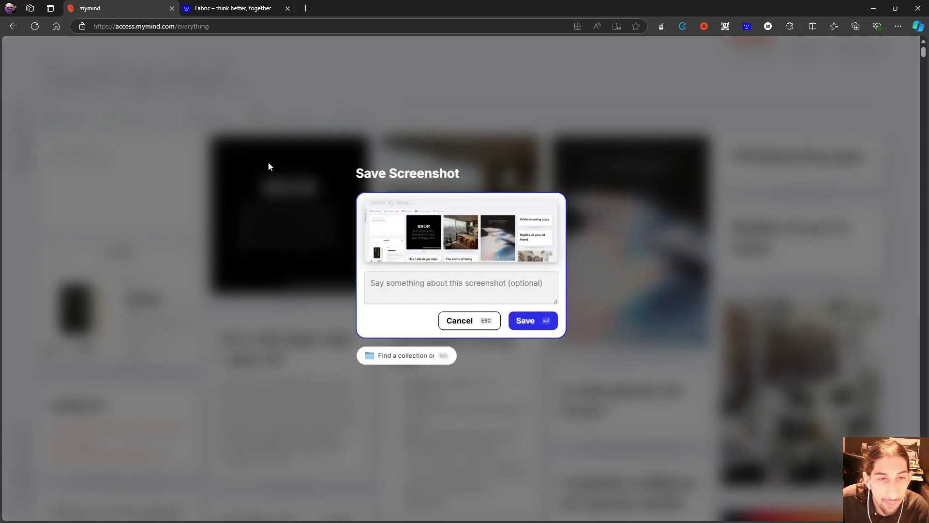
left_click(547, 327)
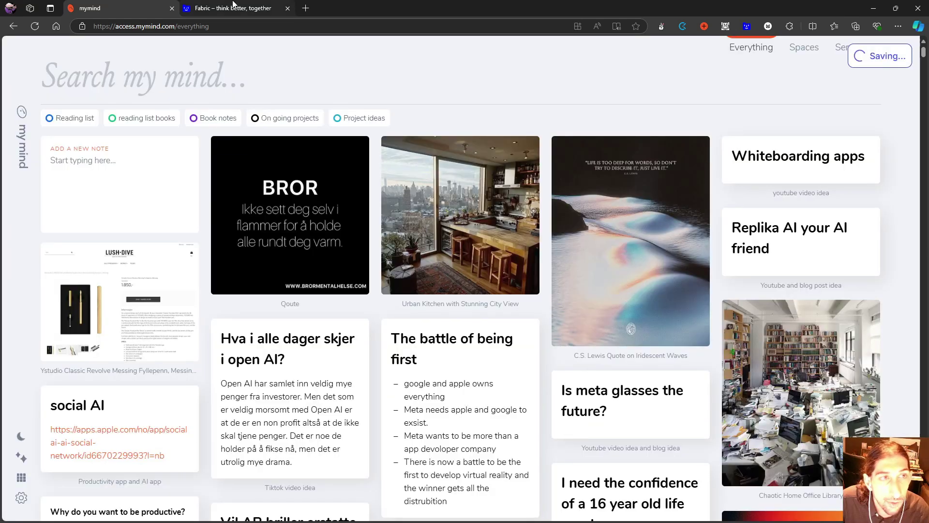
key("ctrl+Tab")
Open the newly saved screenshot item in Fabric and view its source page, closing the extra tab.
left_click(428, 85)
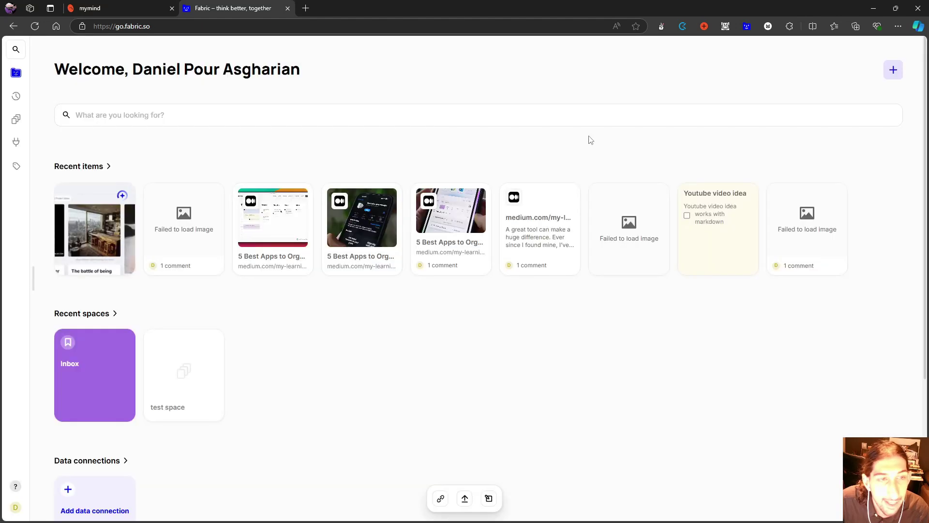
left_click(99, 228)
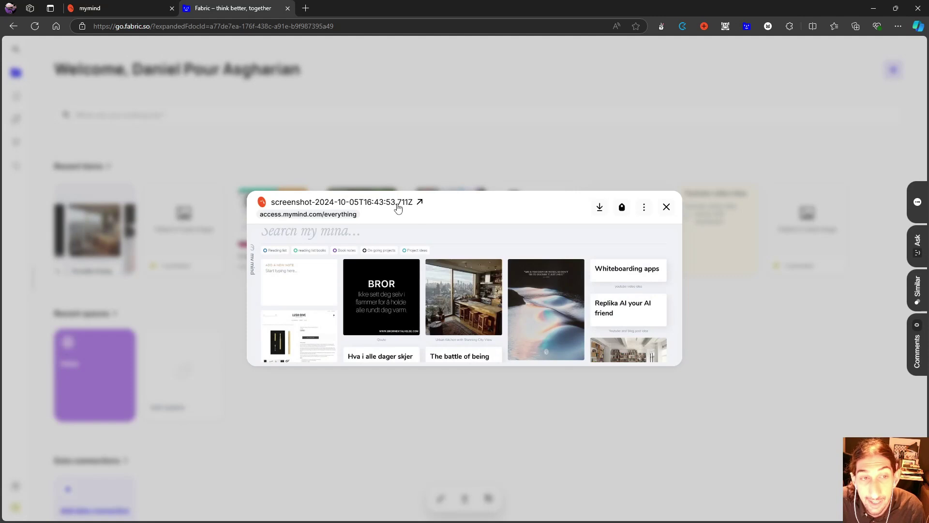
left_click(322, 202)
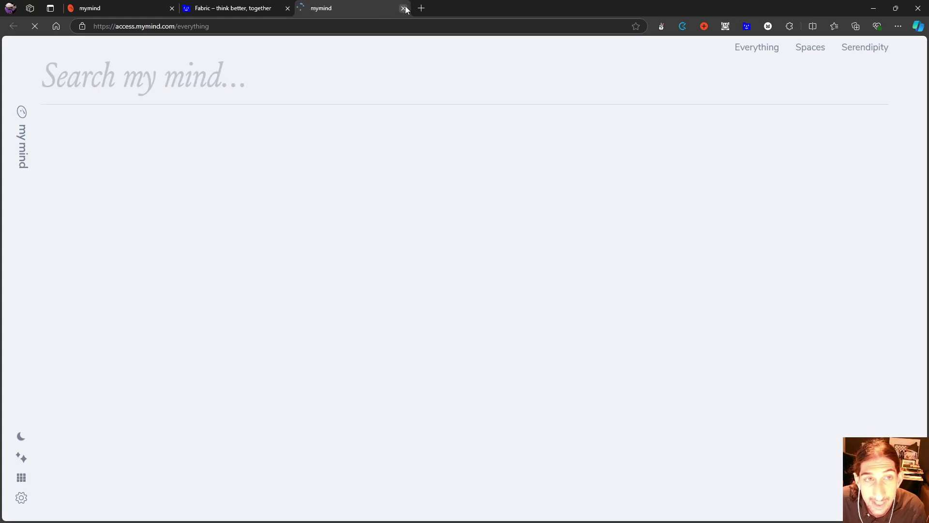
left_click(403, 9)
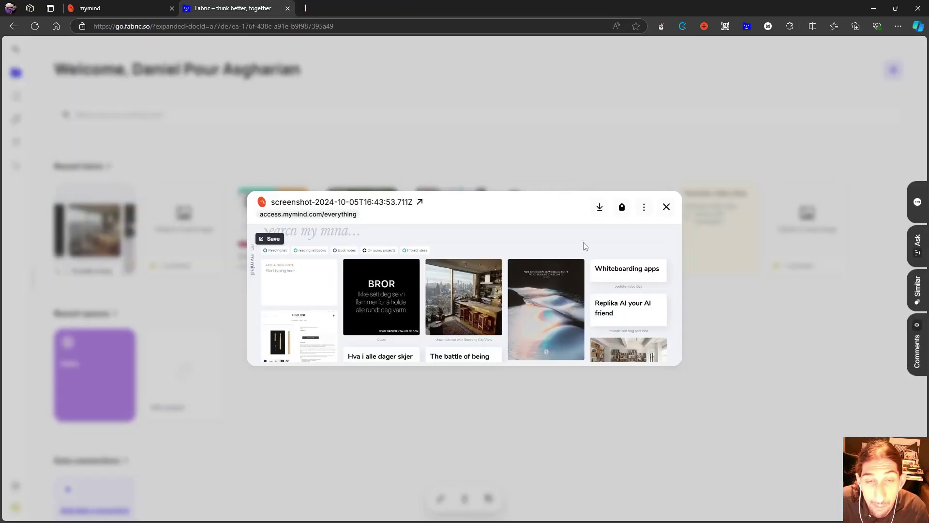
Delete the screenshot item from the Fabric library and switch back to mymind.
left_click(644, 207)
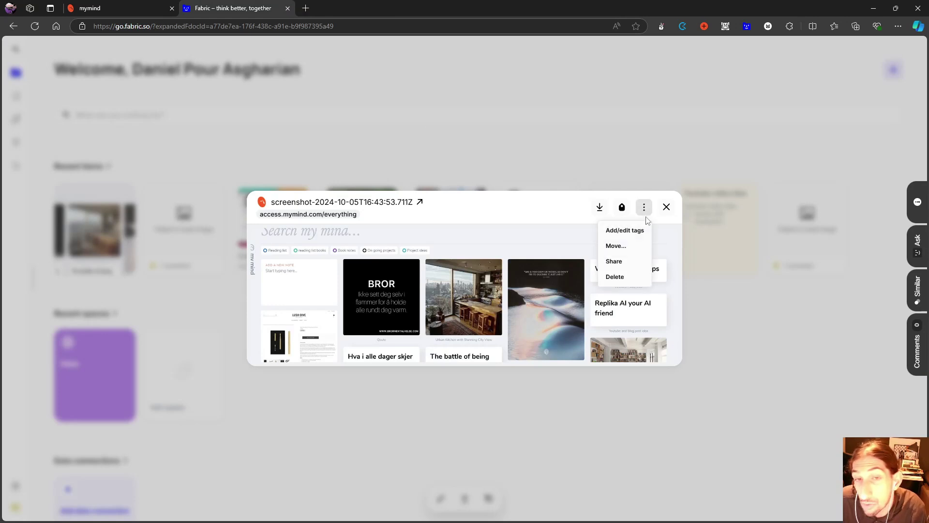
left_click(620, 278)
left_click(506, 303)
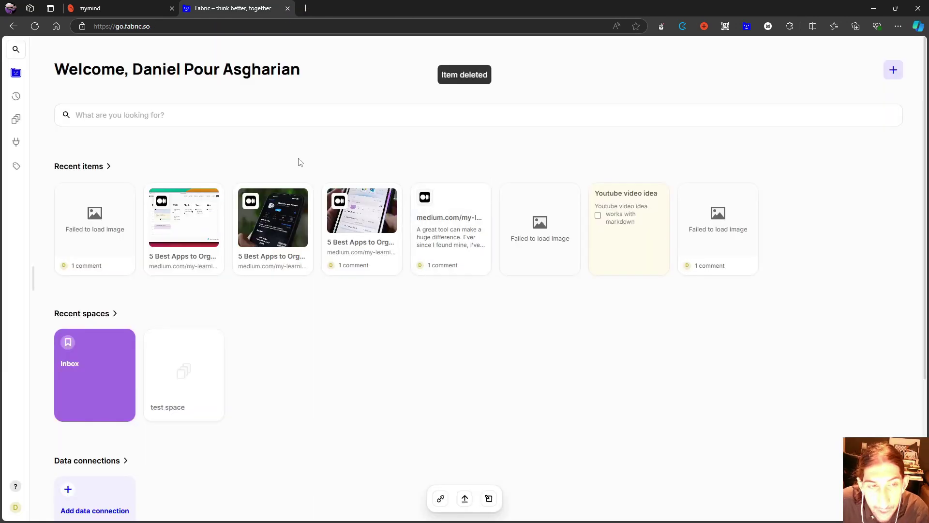
left_click(129, 6)
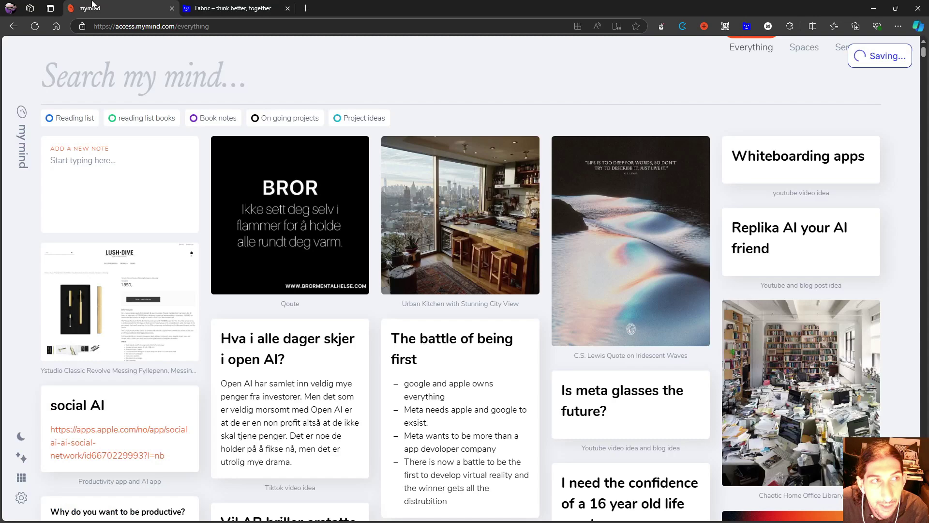
Save mymind's everything page as a card and capture a region screenshot of its grid into Fabric.
left_click(704, 26)
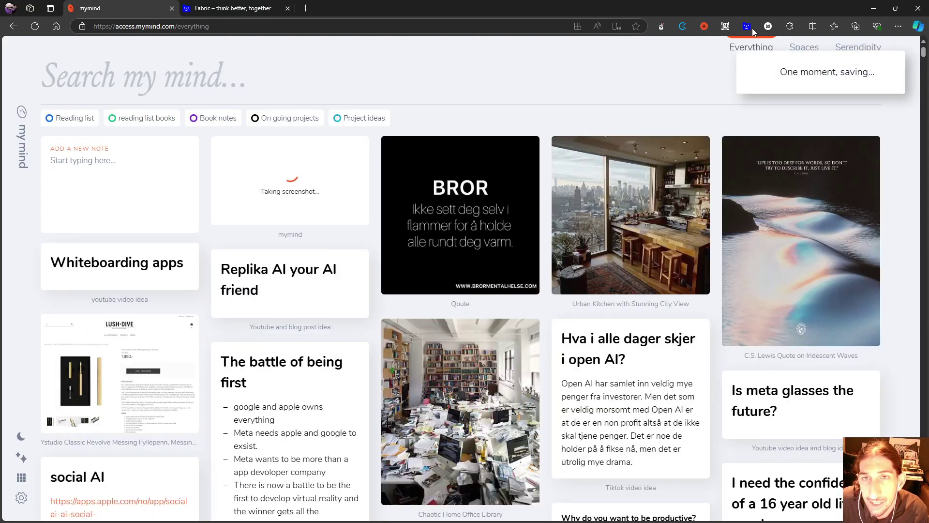
left_click(748, 27)
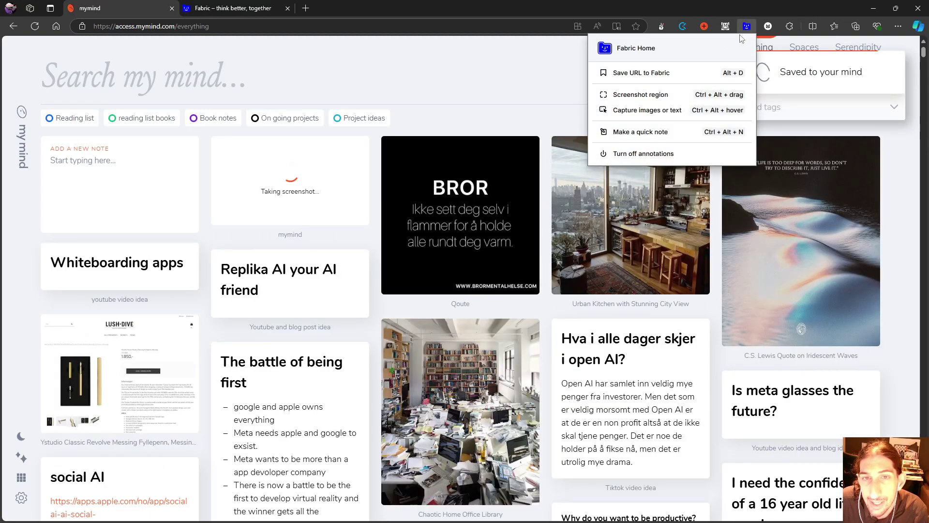
left_click(642, 96)
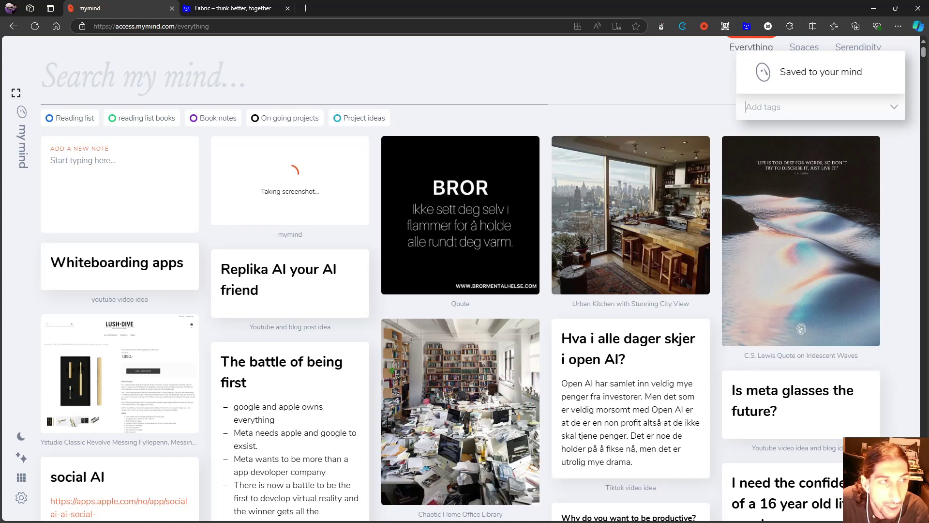
left_click_drag(15, 92, 920, 447)
left_click(542, 331)
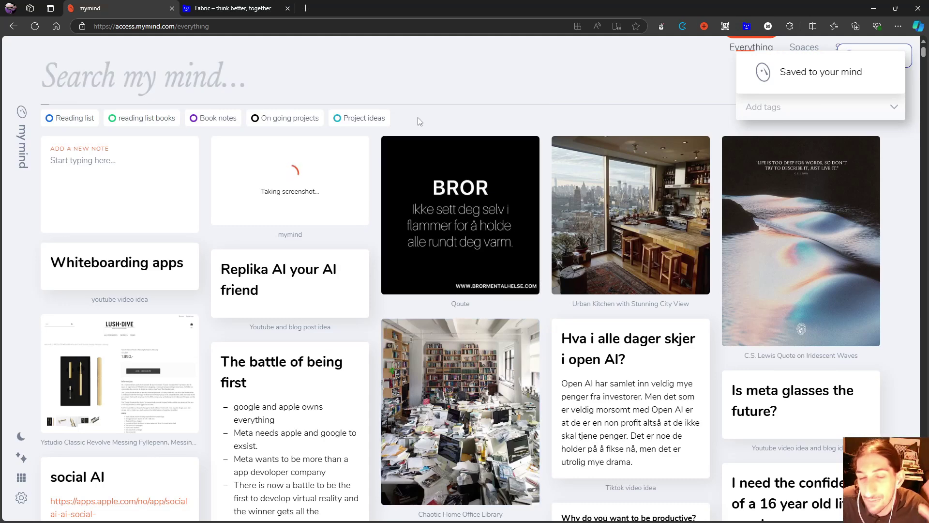
Search mymind for 'ikke', clear it, then search for 'pantone'.
left_click(326, 73)
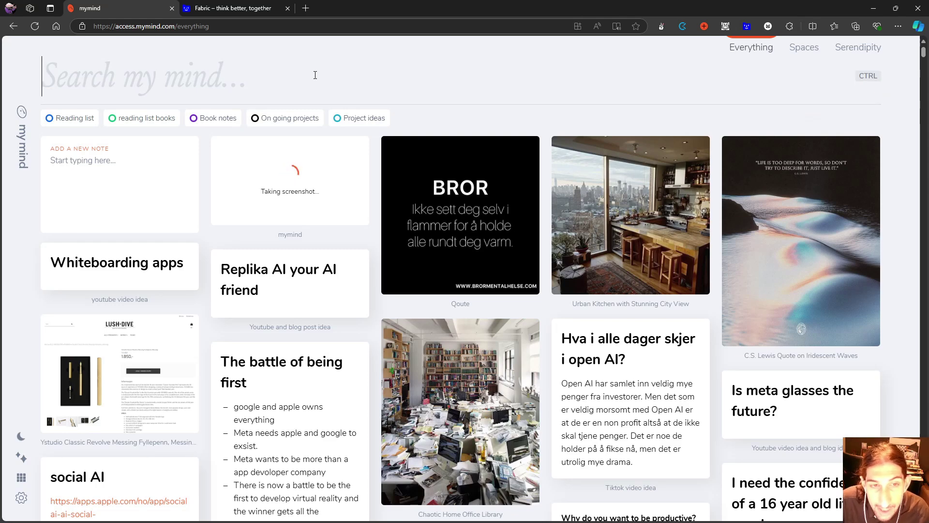
type("ikke")
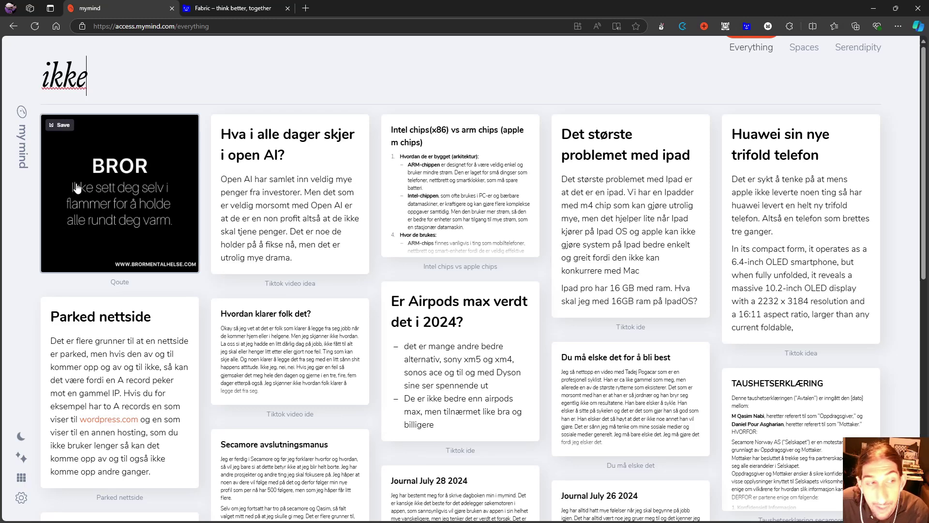
left_click(113, 70)
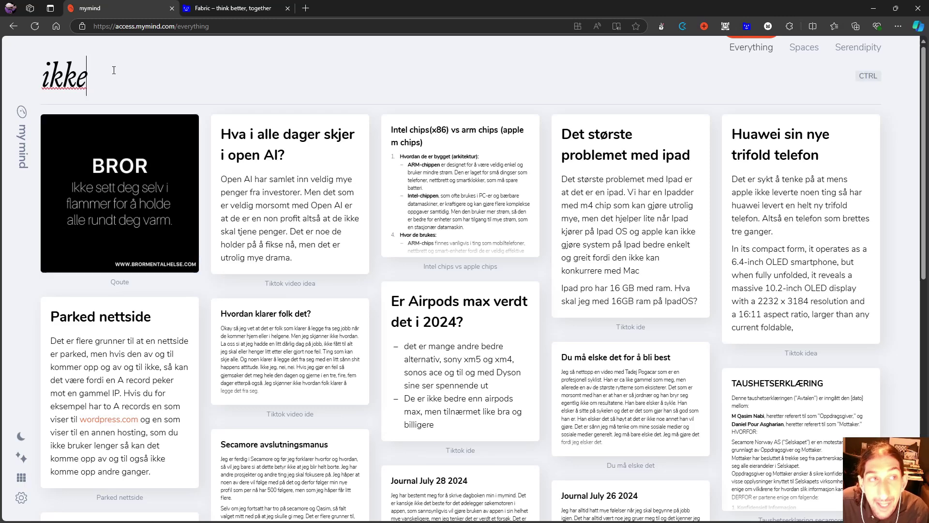
key("BackSpace")
key("BackSpace")
key("BackSpace")
key("BackSpace")
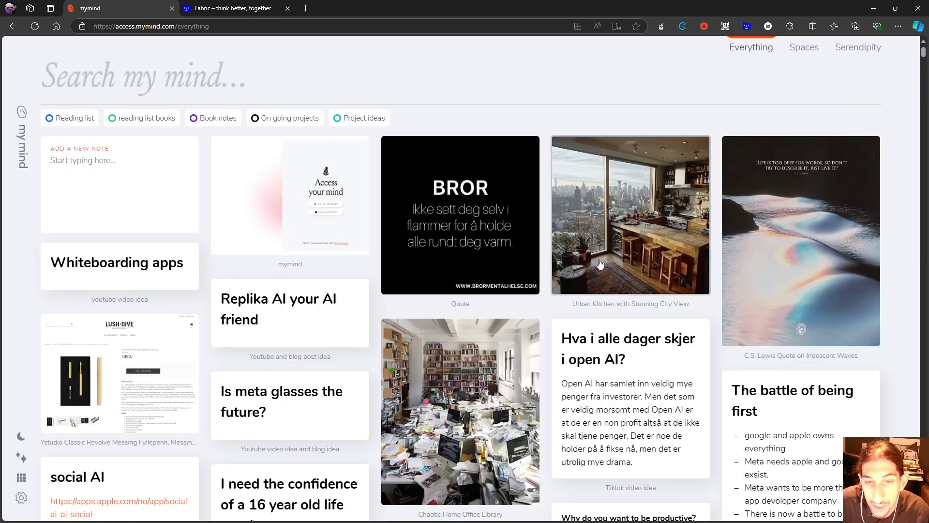
type("pantone")
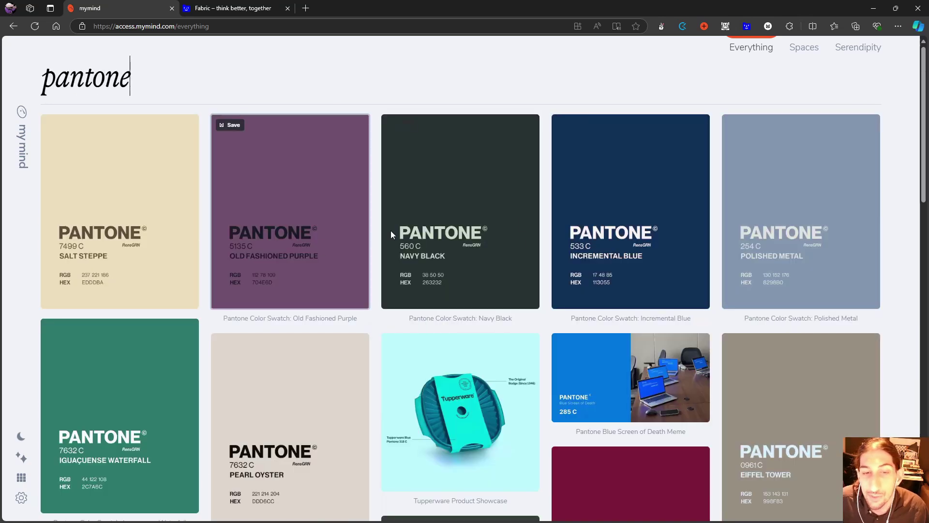
Replace the query with 'tupp', then try and clear 'life' before returning to Fabric.
left_click(227, 73)
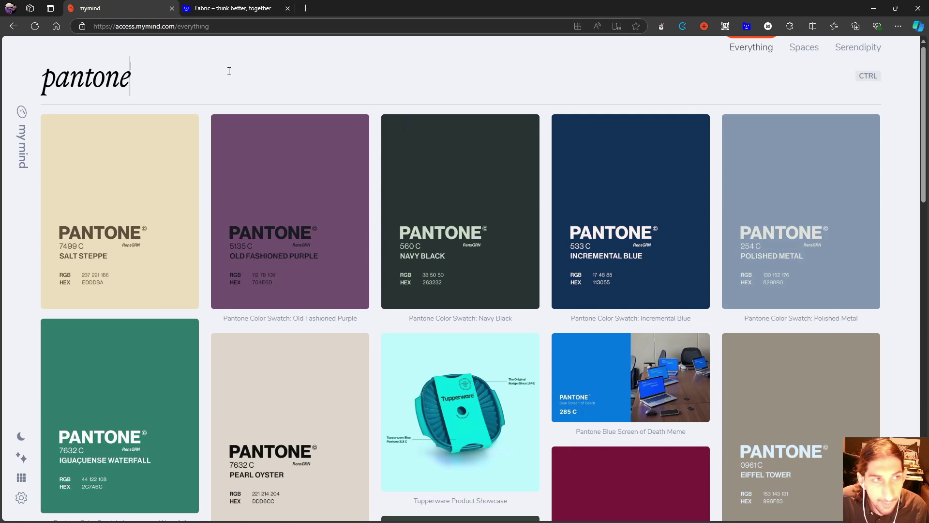
key("ctrl+a")
type("tuppwe")
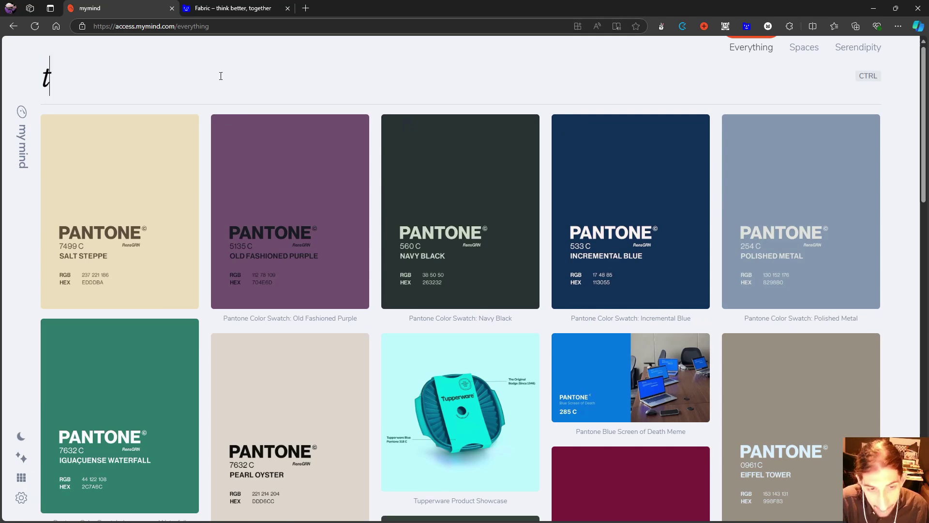
key("BackSpace")
key("BackSpace")
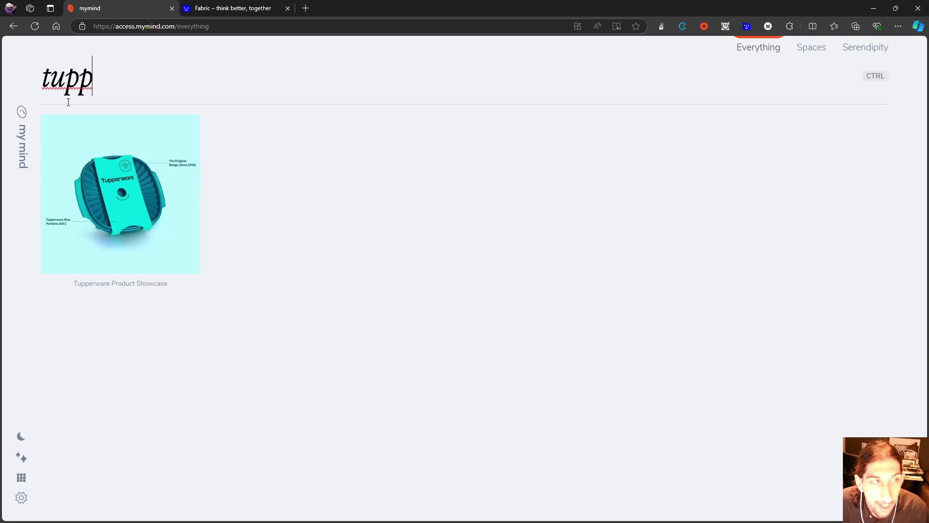
left_click(23, 141)
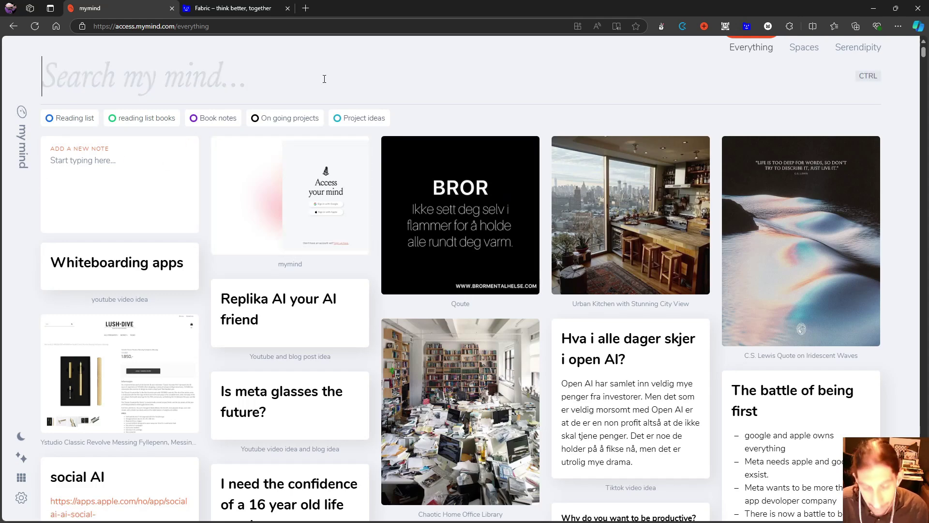
type("life")
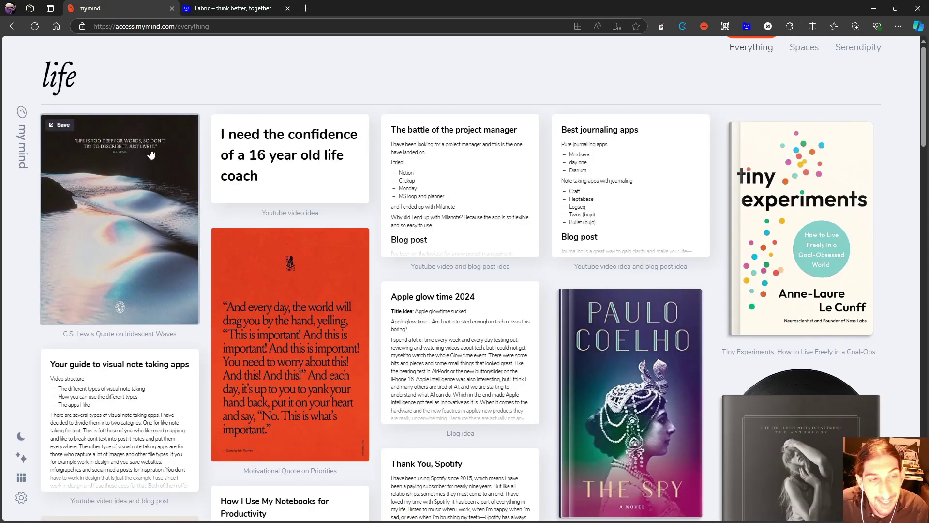
key("BackSpace")
key("BackSpace")
key("BackSpace")
key("BackSpace")
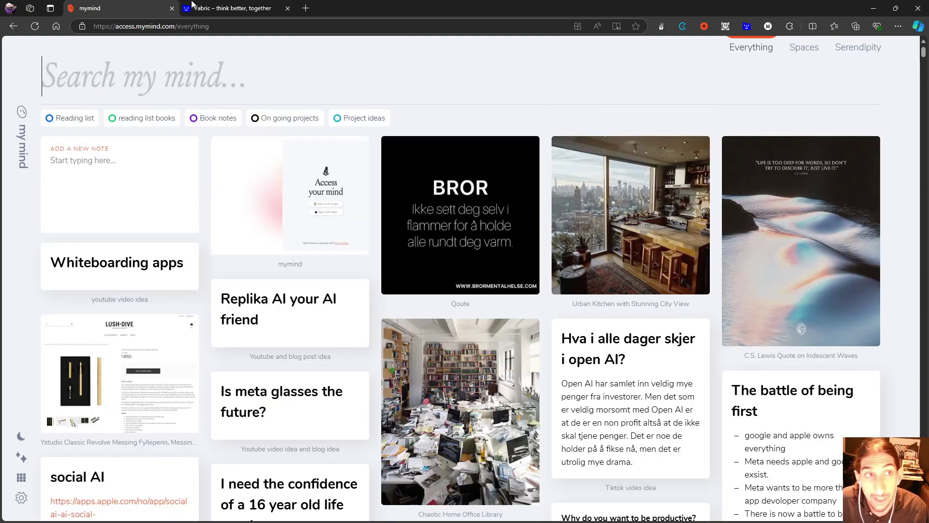
left_click(215, 6)
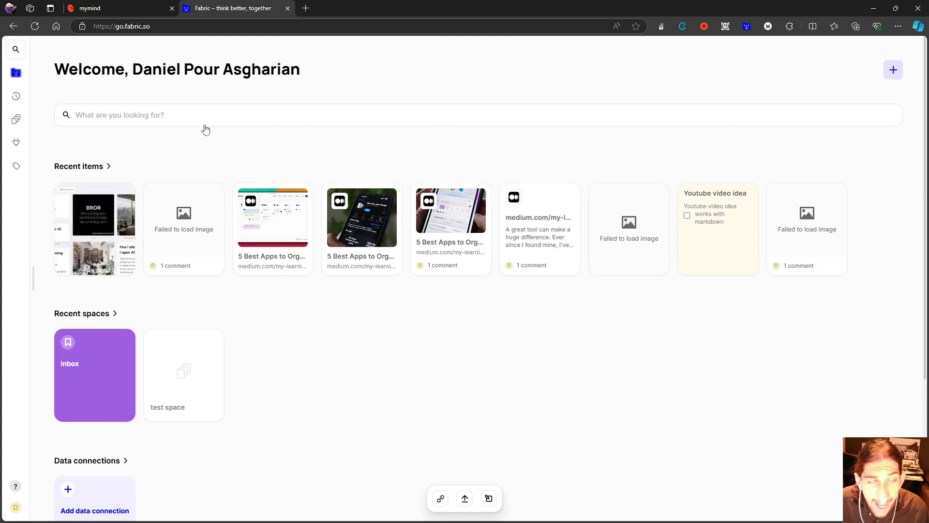
Search Fabric for 'bror' and then 'sc', previewing the first result of each.
left_click(15, 50)
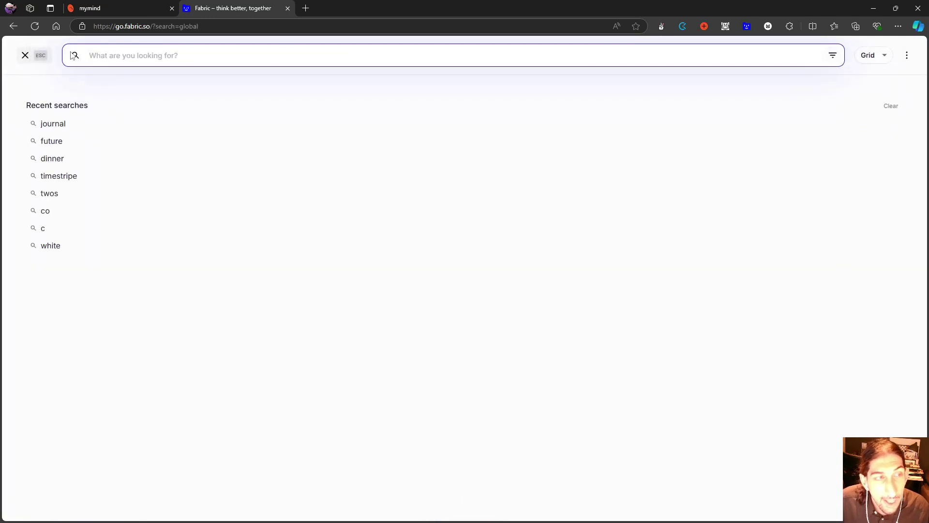
type("bro")
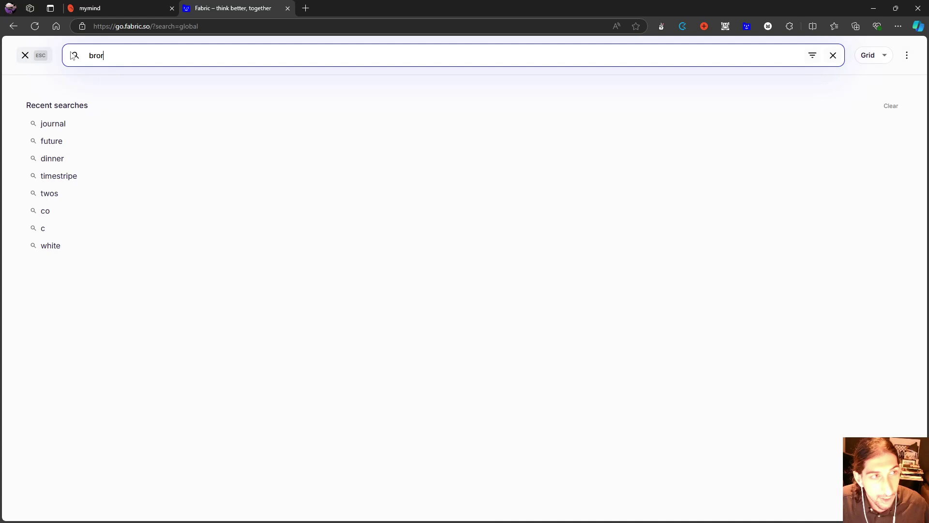
type("r")
left_click(96, 195)
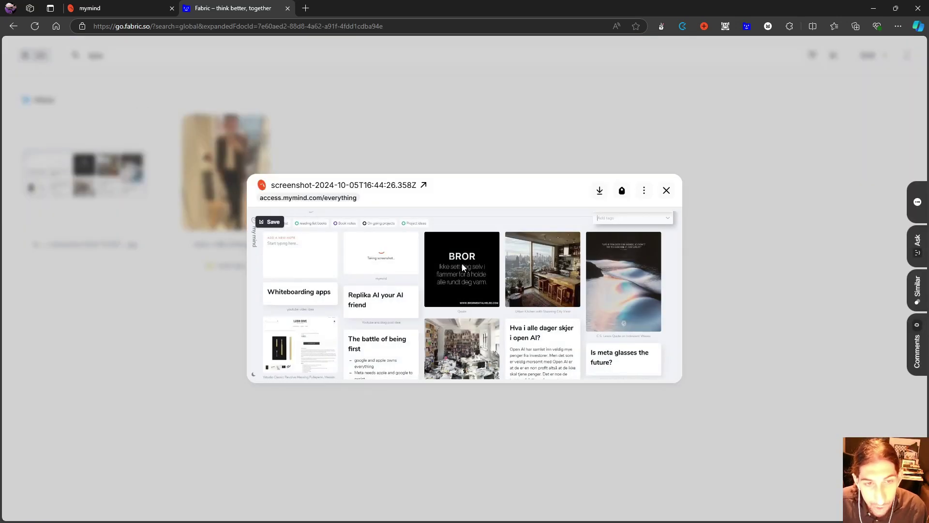
left_click(77, 59)
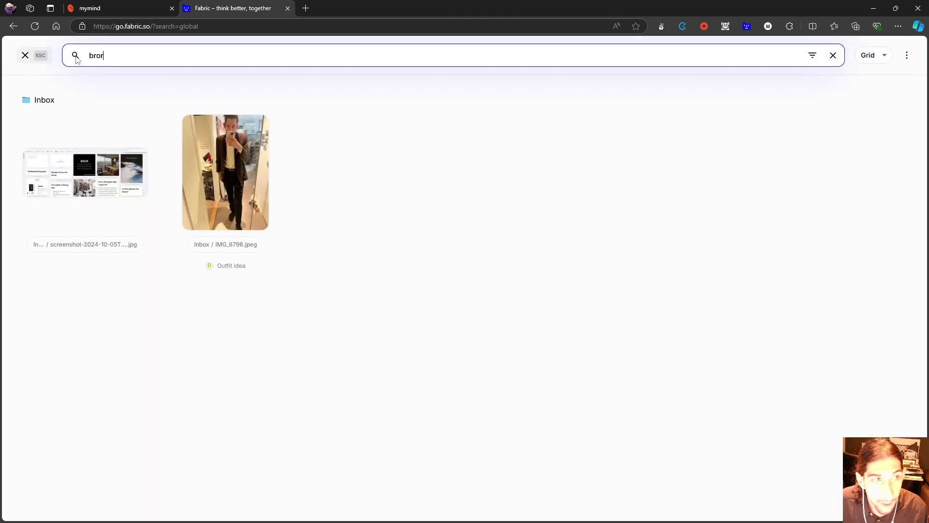
double_click(129, 58)
type("screenshot")
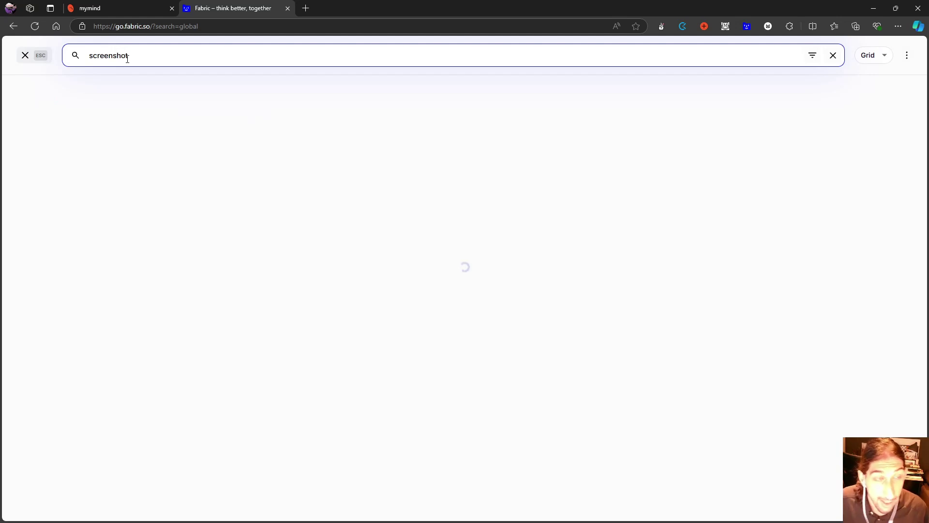
left_click(98, 177)
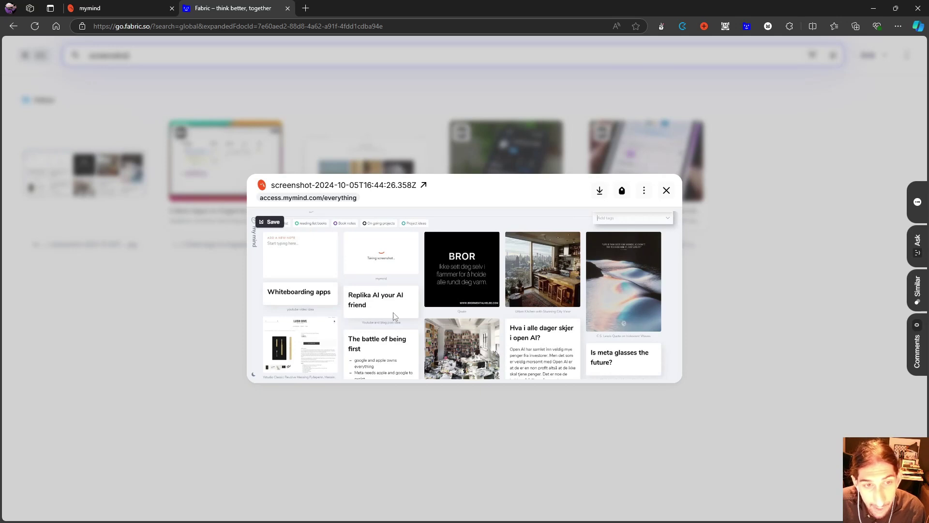
left_click(368, 137)
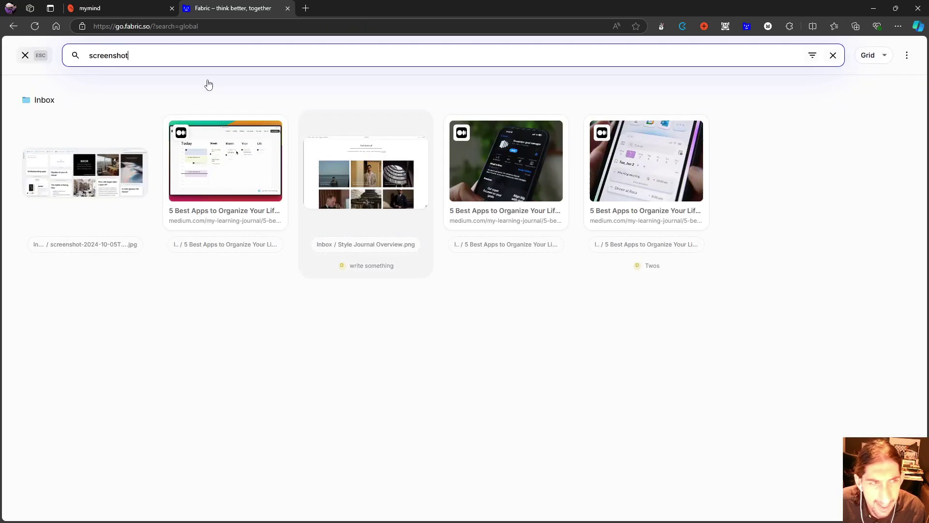
Search for 'taking', preview the mymind grid screenshot, then clear and close the search.
double_click(123, 54)
type("taking")
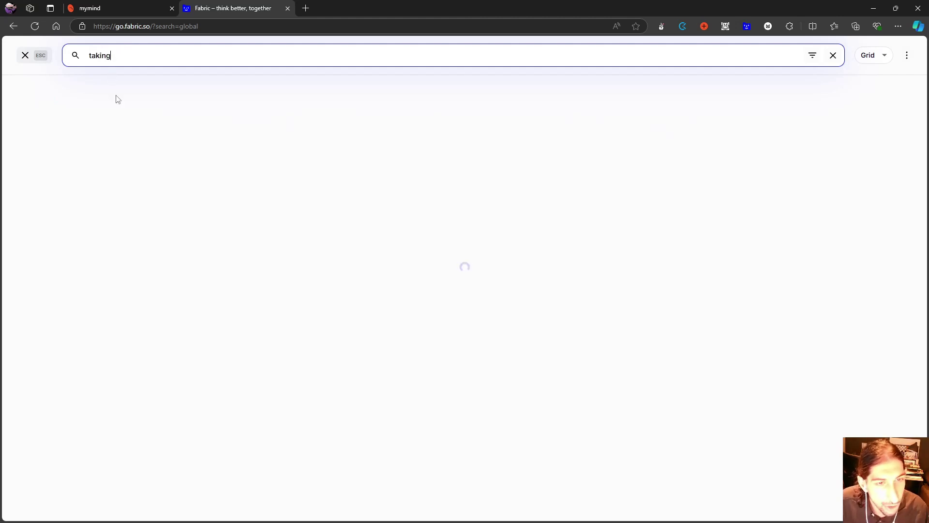
left_click(93, 209)
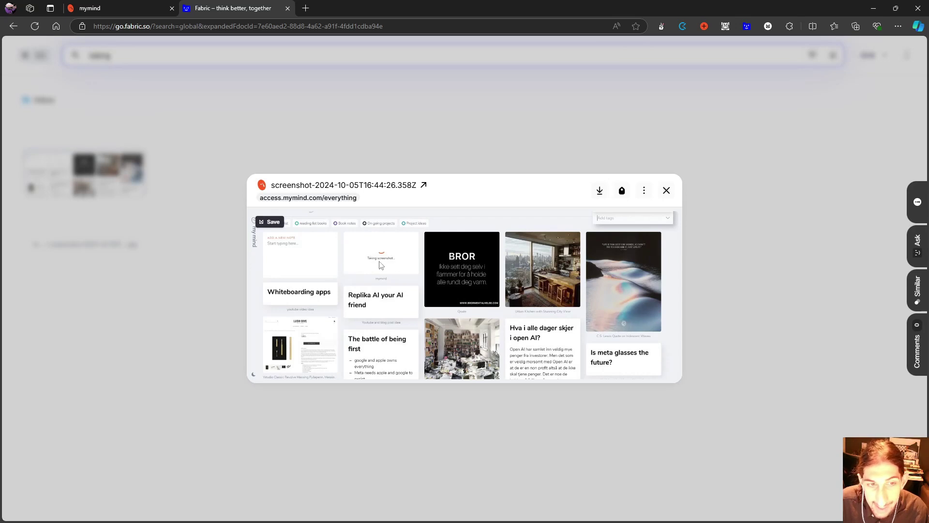
left_click(666, 190)
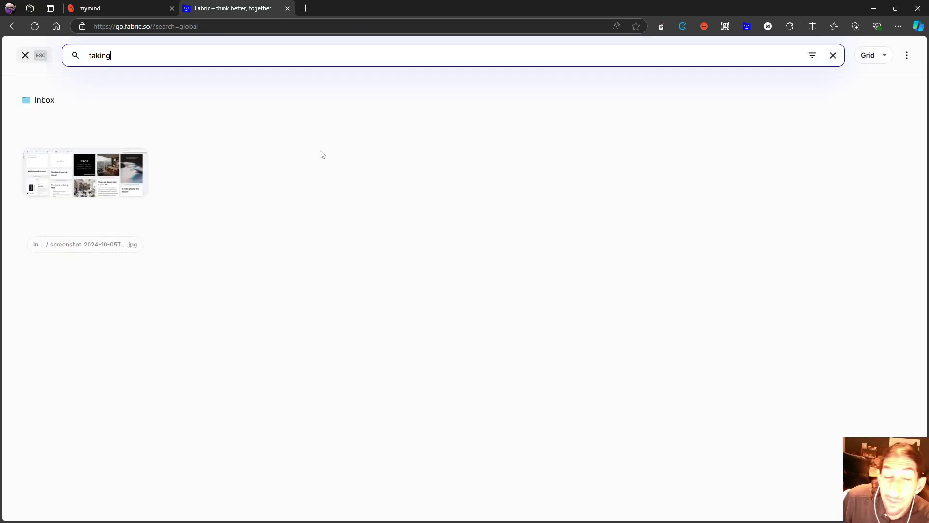
double_click(130, 53)
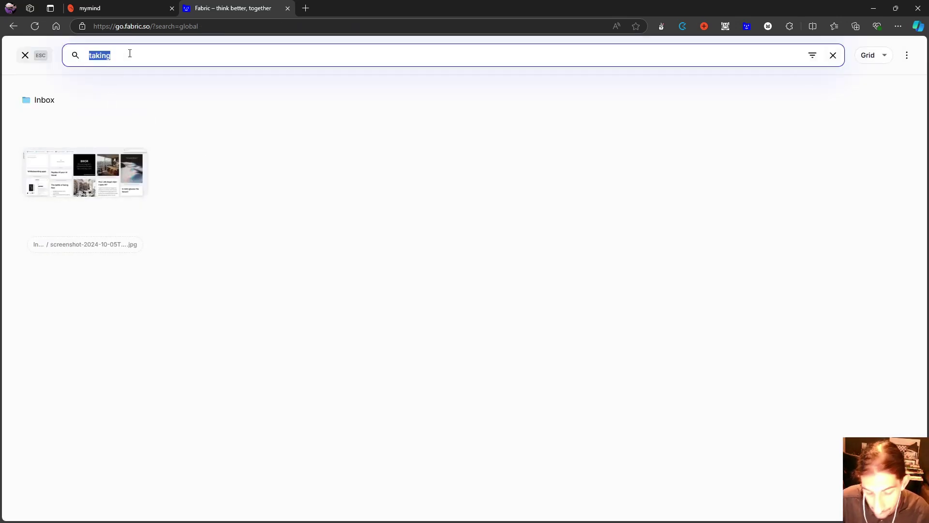
key("BackSpace")
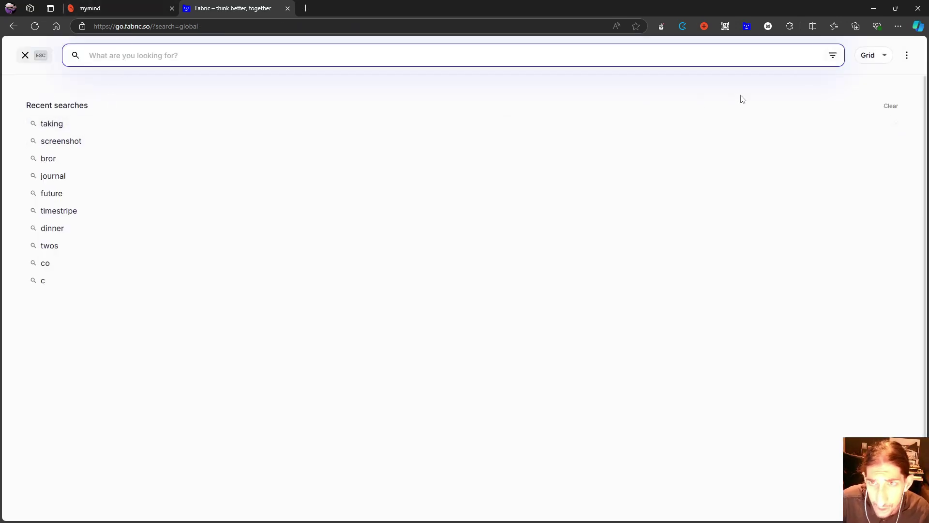
left_click(38, 55)
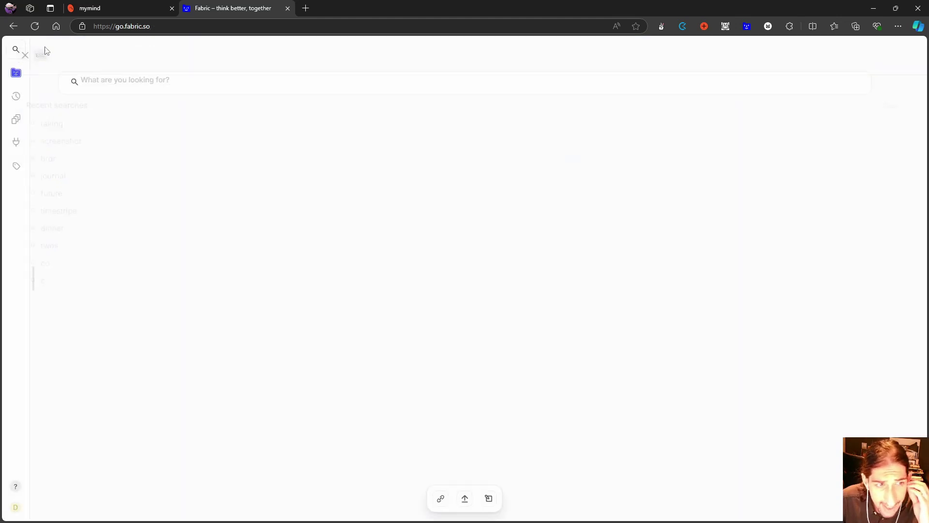
Open Fabric's test space, then delete the saved mymind page card in mymind.
scroll(214, 292, "down", 2)
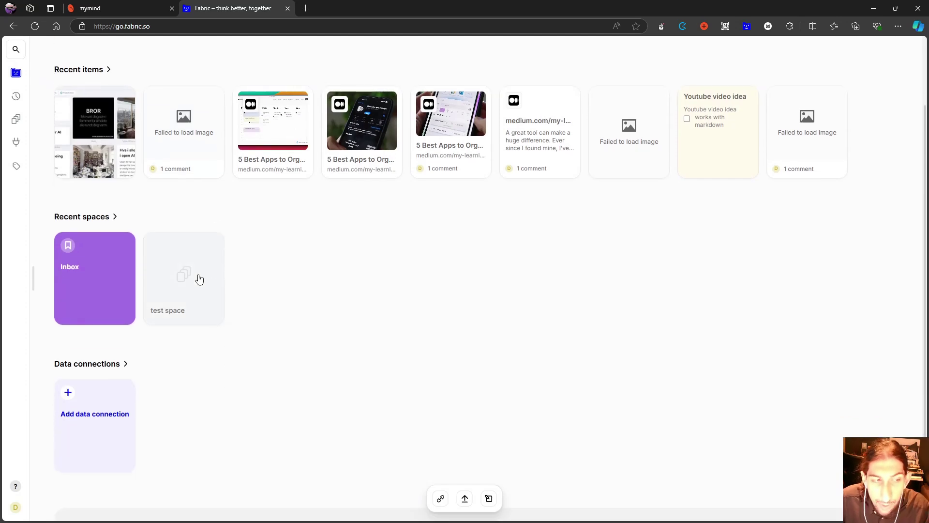
left_click(180, 306)
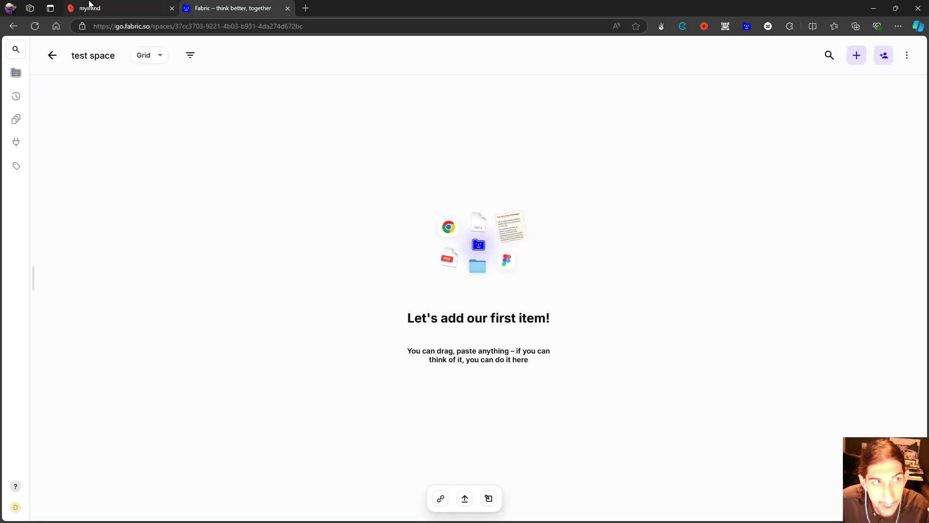
left_click(90, 8)
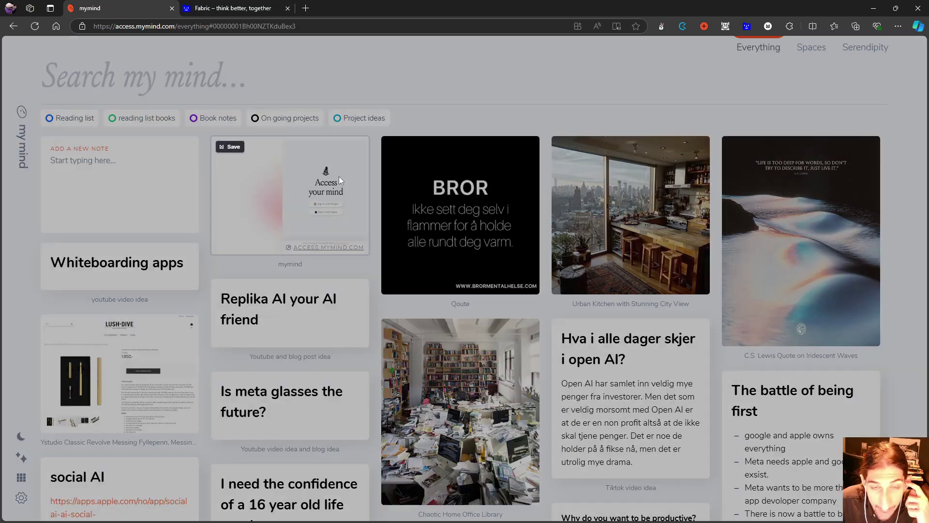
left_click(339, 180)
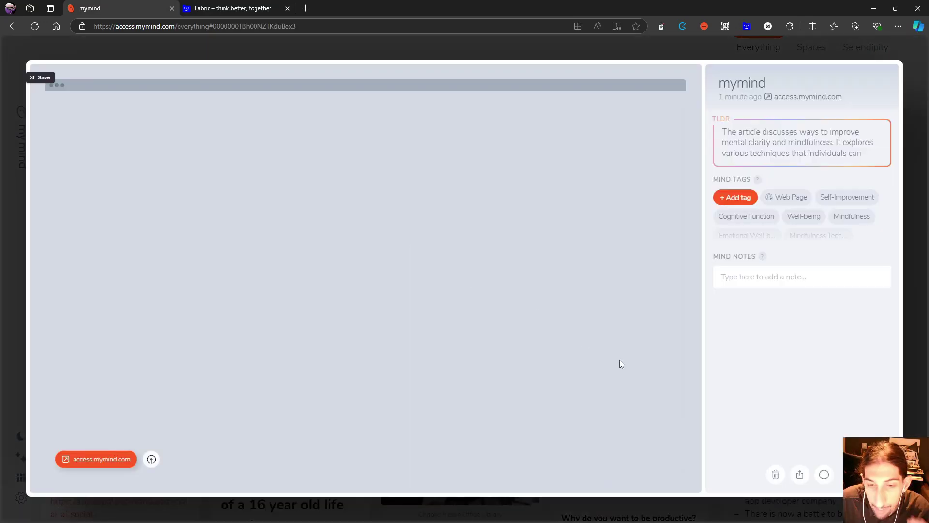
left_click(772, 477)
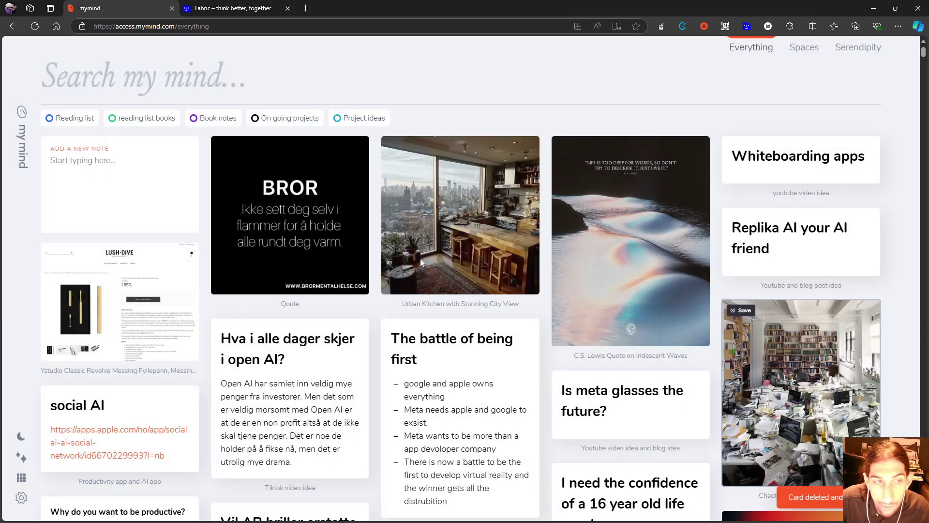
Browse mymind's reading list books, view The Death of Ivan Ilyich, and return to Fabric.
left_click(127, 119)
scroll(481, 278, "down", 2)
scroll(531, 284, "down", 7)
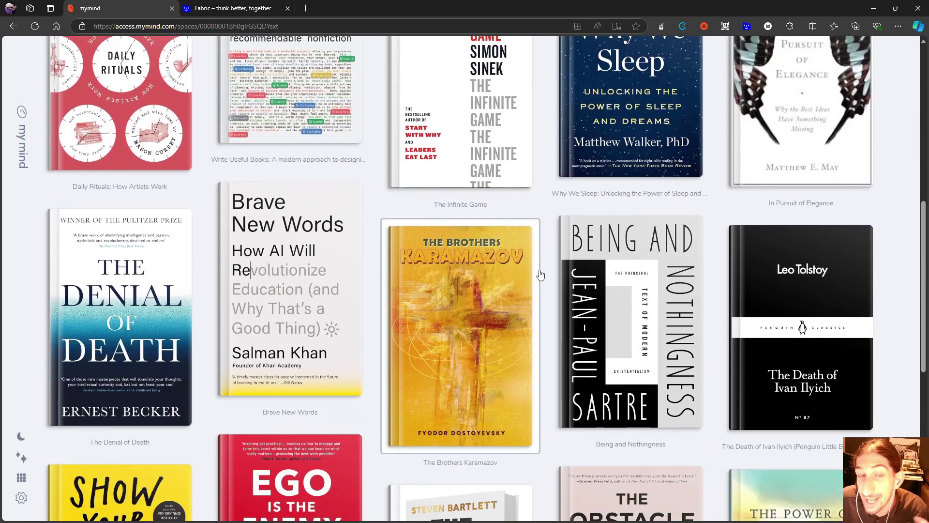
left_click(796, 345)
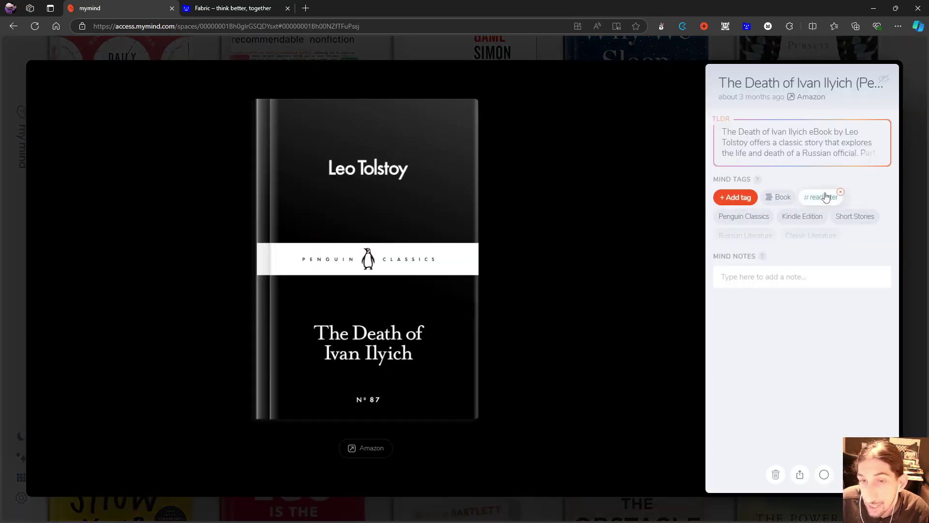
left_click(598, 54)
left_click(195, 6)
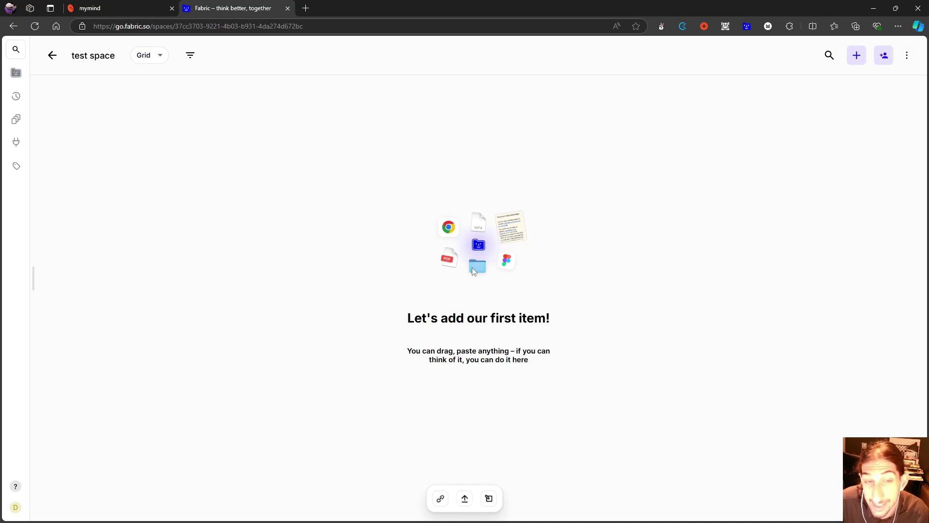
Open and close the upload form and an empty new note, then return to the home page.
left_click(466, 499)
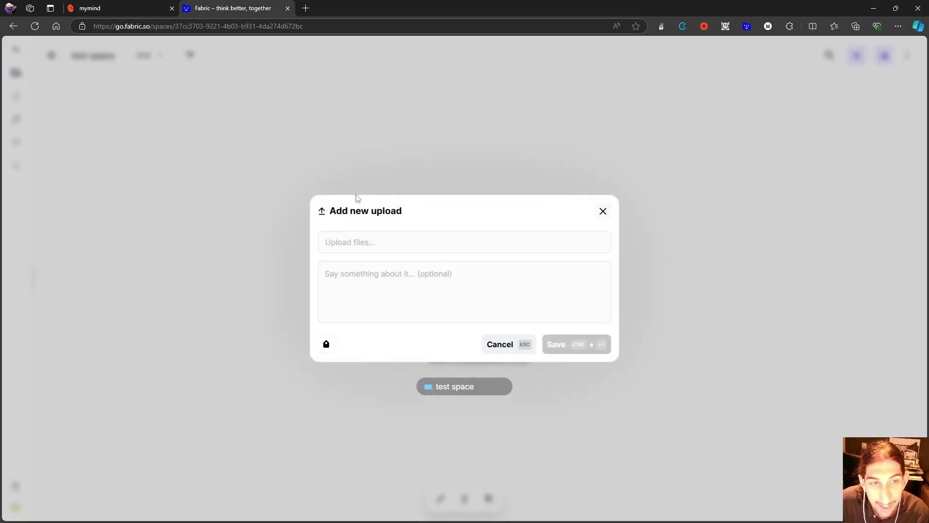
left_click(603, 211)
left_click(490, 498)
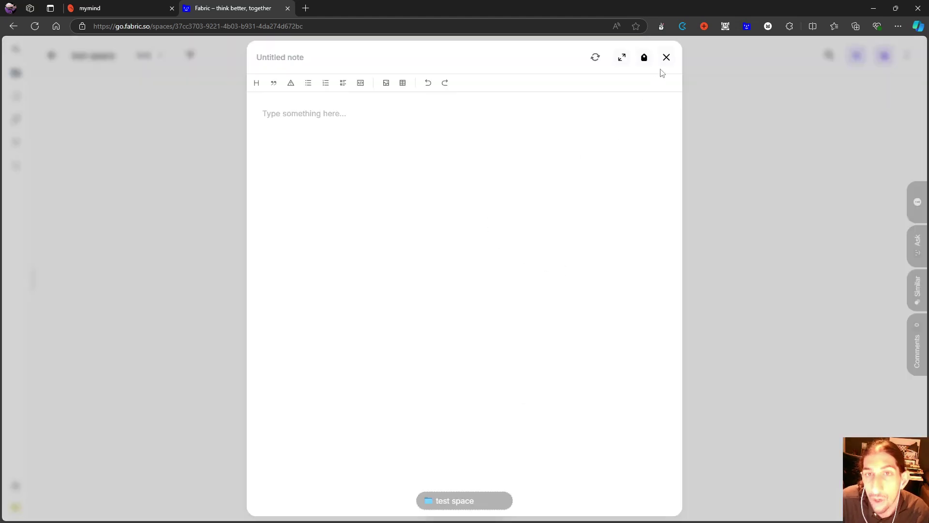
left_click(666, 57)
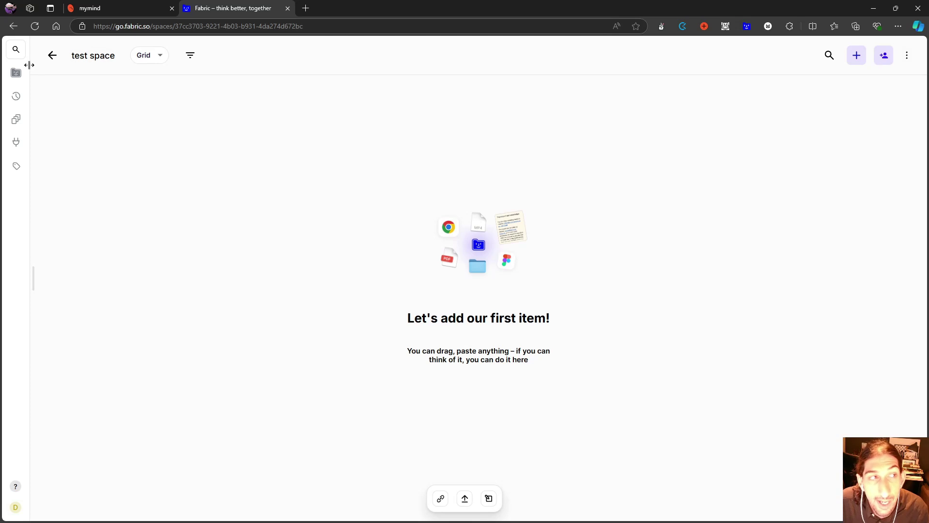
left_click(18, 74)
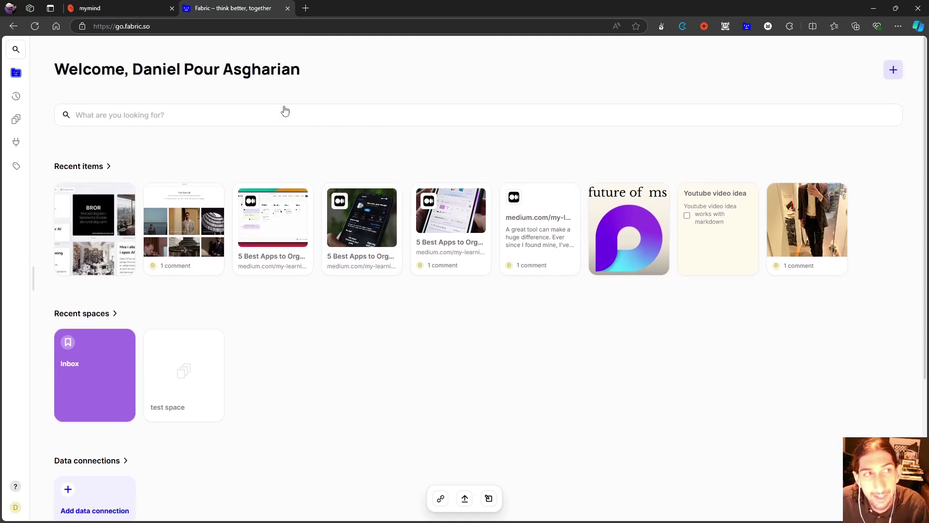
Dismiss the 'Migrate from another app' banner near the bottom of Fabric's home page.
scroll(276, 131, "down", 3)
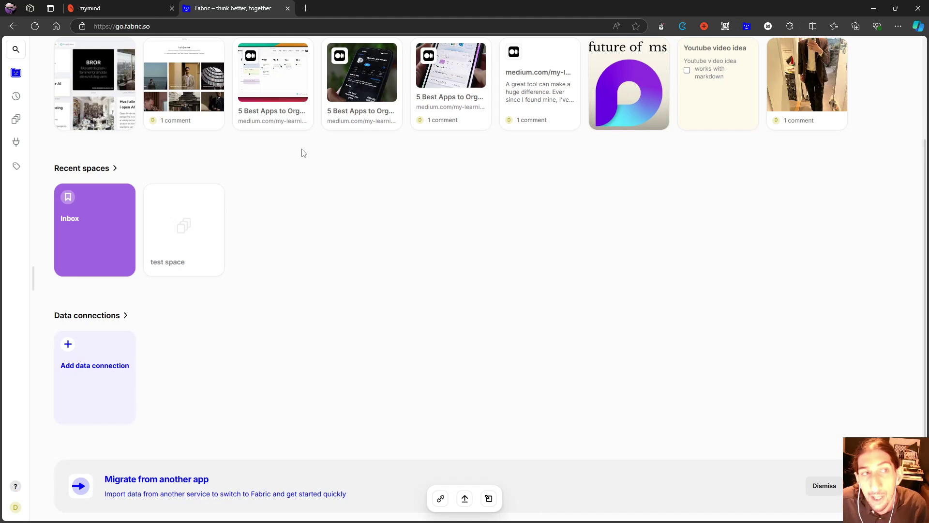
scroll(302, 153, "up", 1)
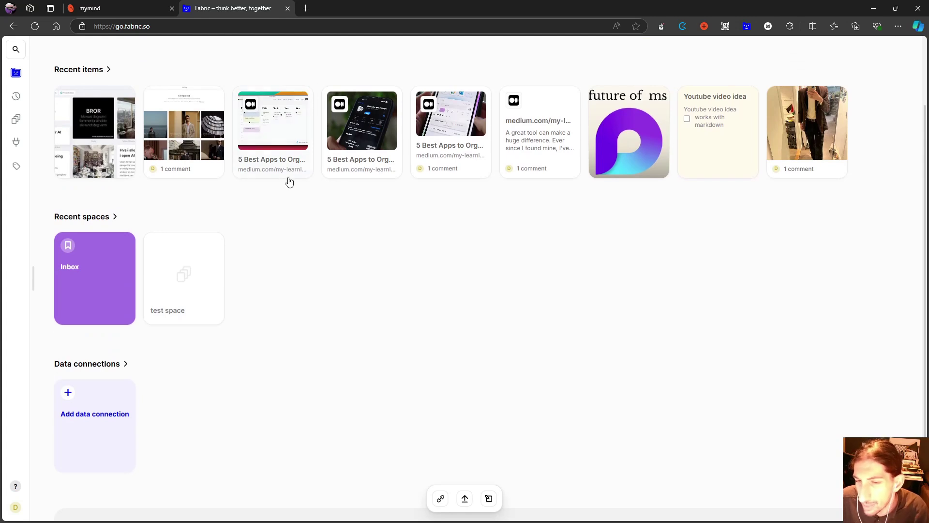
mouse_move(289, 182)
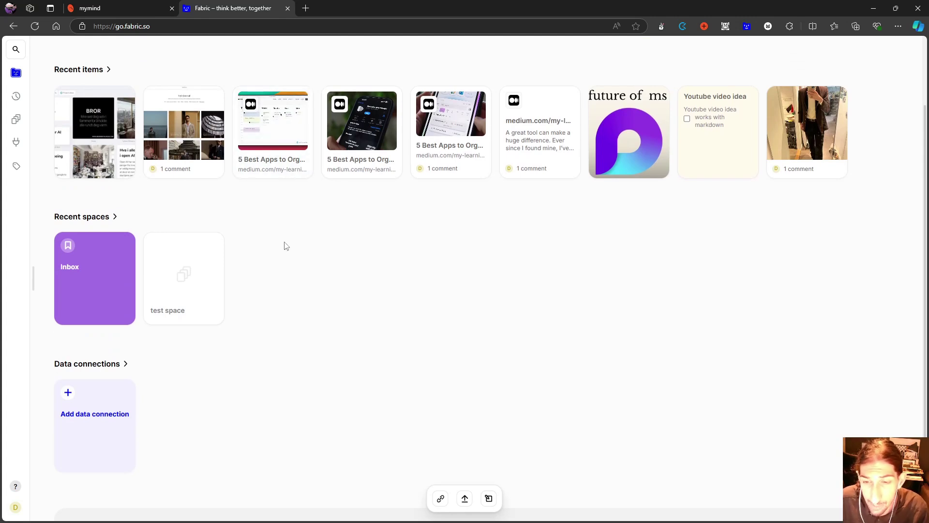
scroll(322, 223, "down", 2)
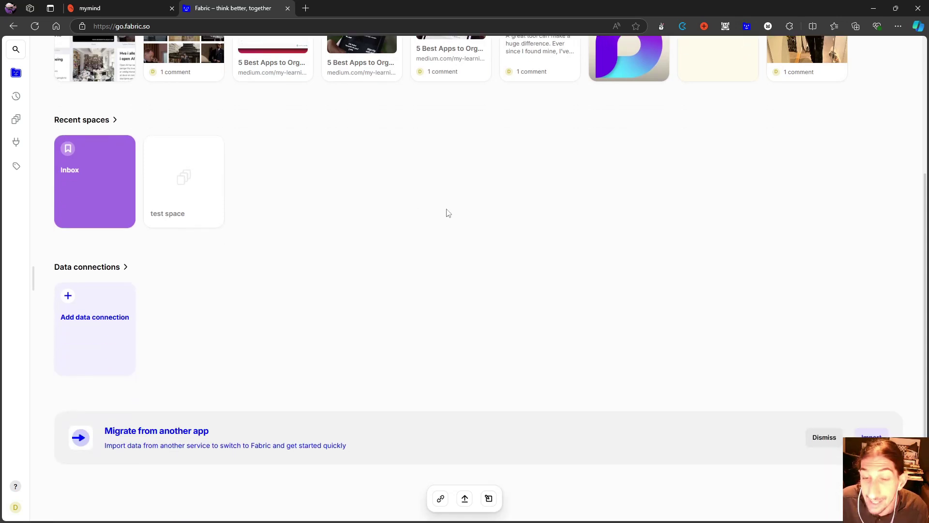
left_click(823, 432)
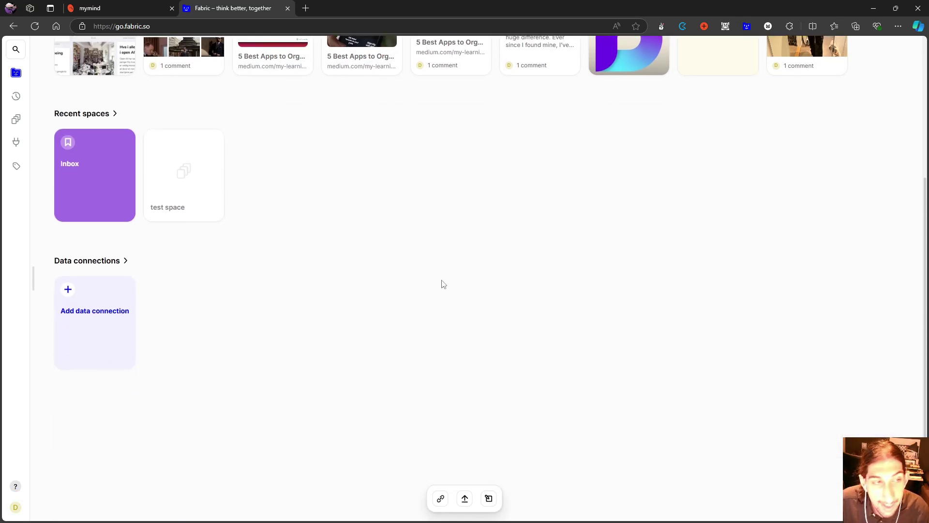
scroll(440, 282, "up", 4)
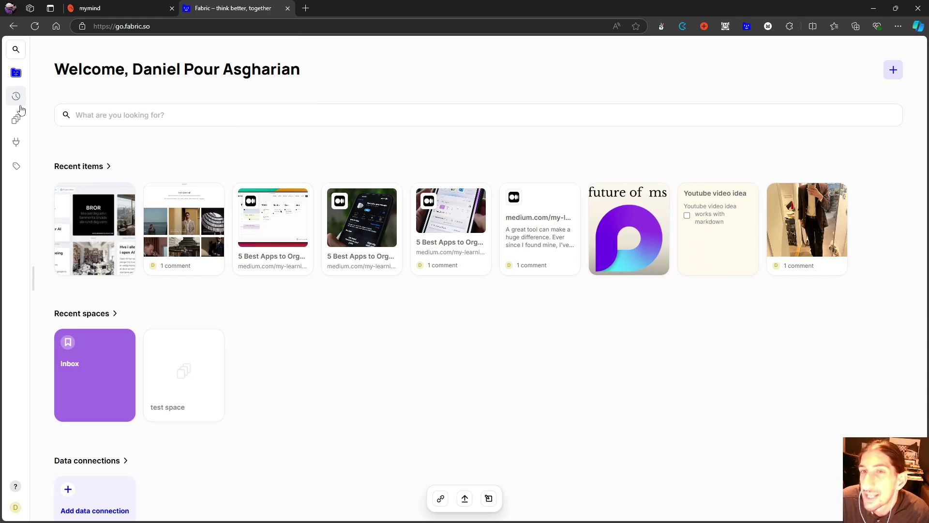
Browse the Timeline and Spaces views, ending on the empty Connections page.
left_click(22, 102)
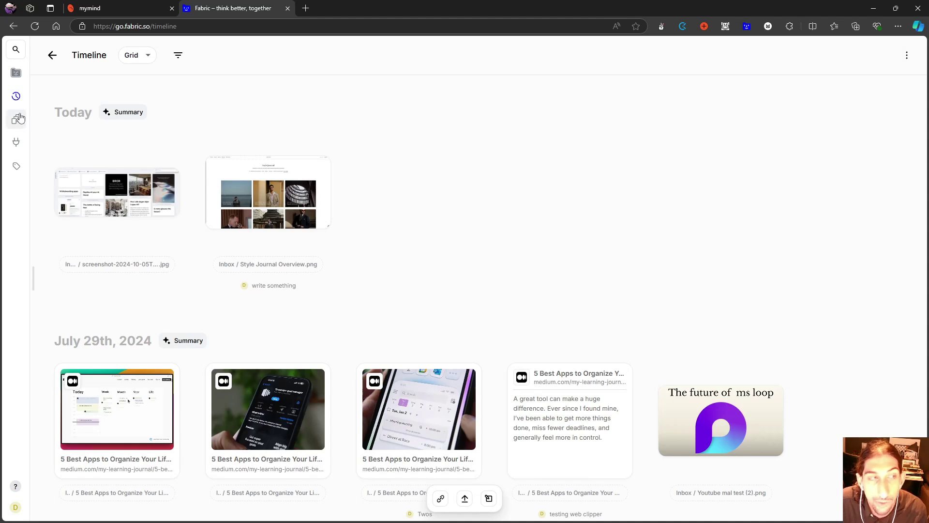
left_click(20, 118)
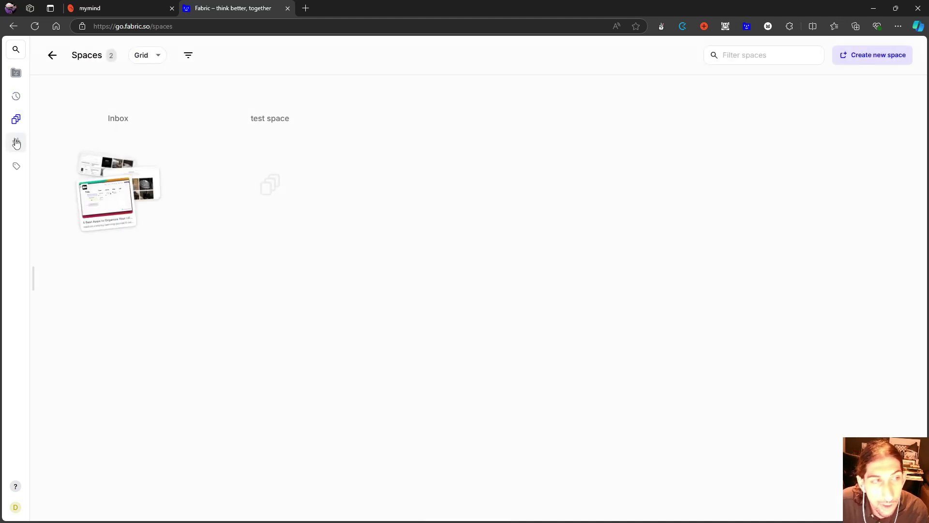
left_click(17, 143)
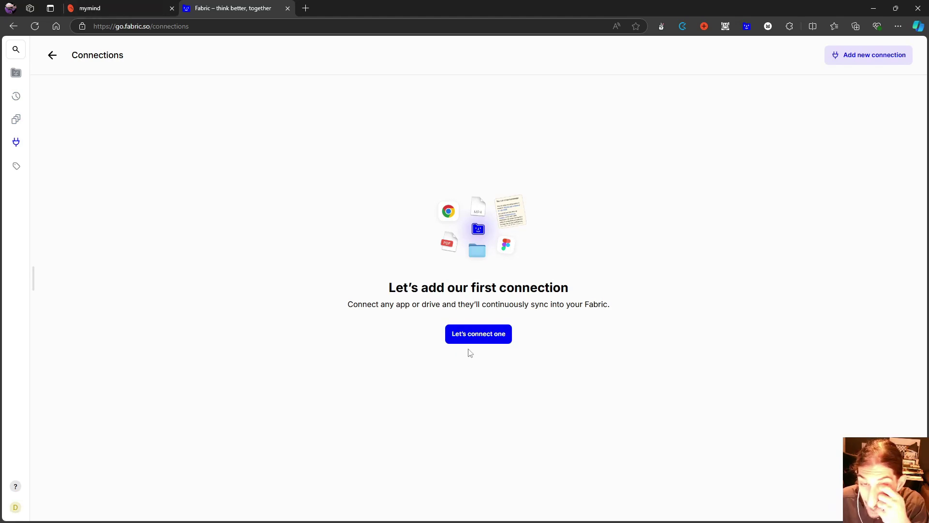
left_click(92, 7)
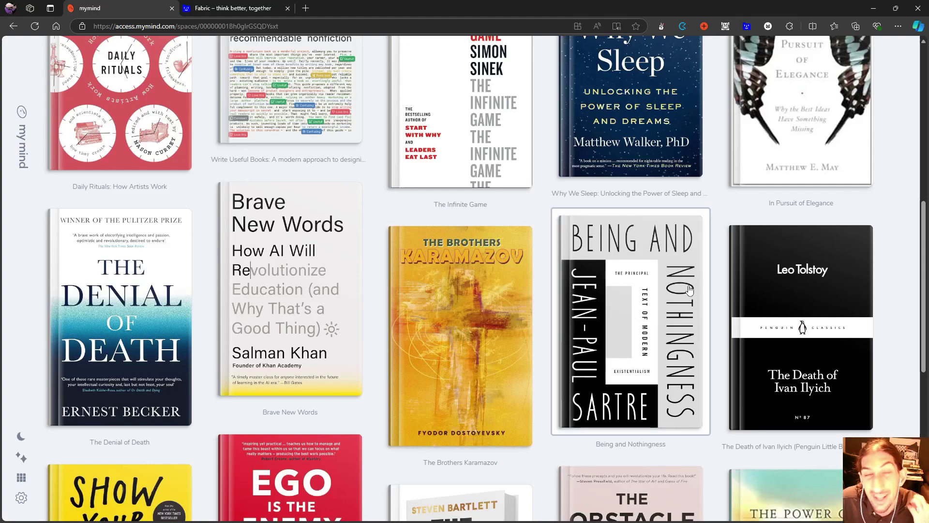
left_click(817, 332)
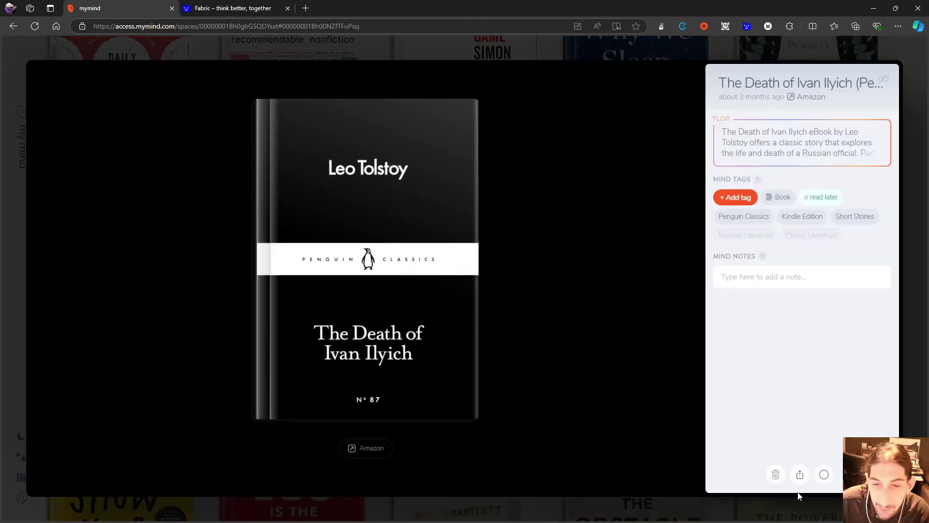
left_click(800, 476)
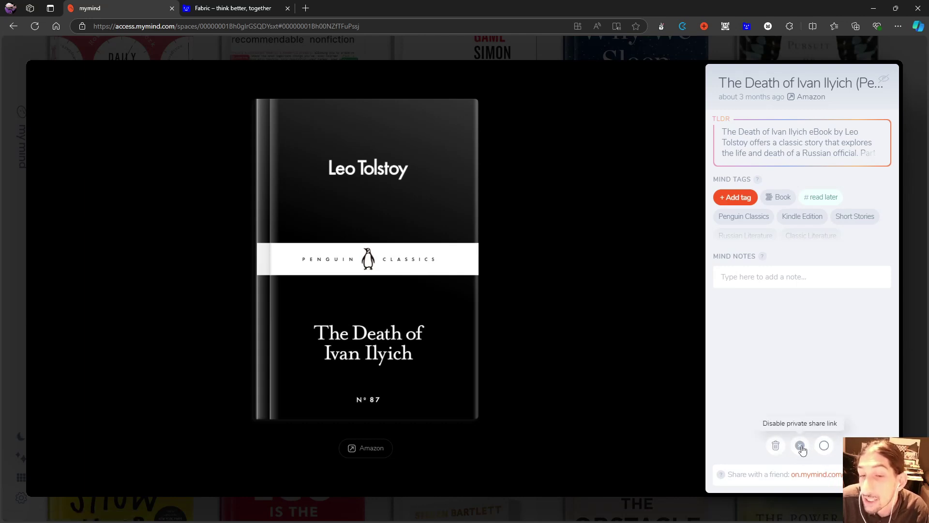
left_click(801, 448)
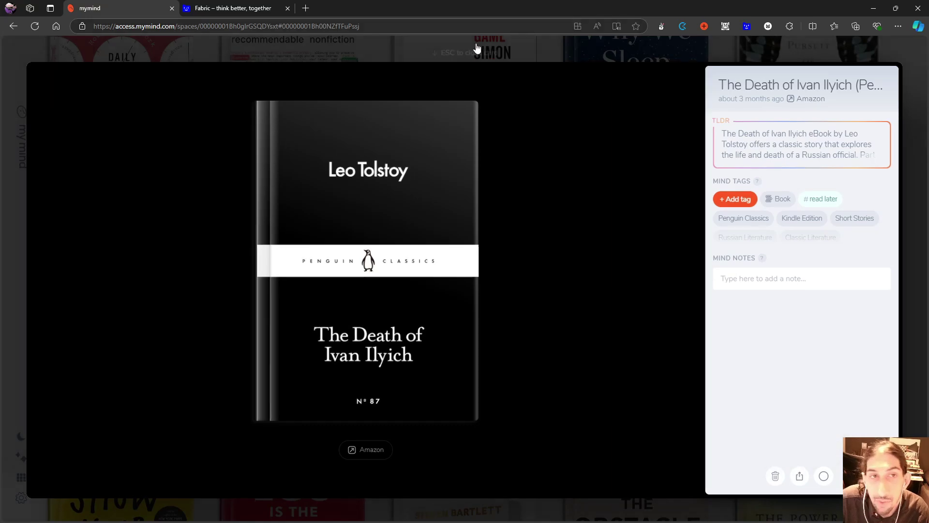
left_click(455, 55)
left_click(233, 8)
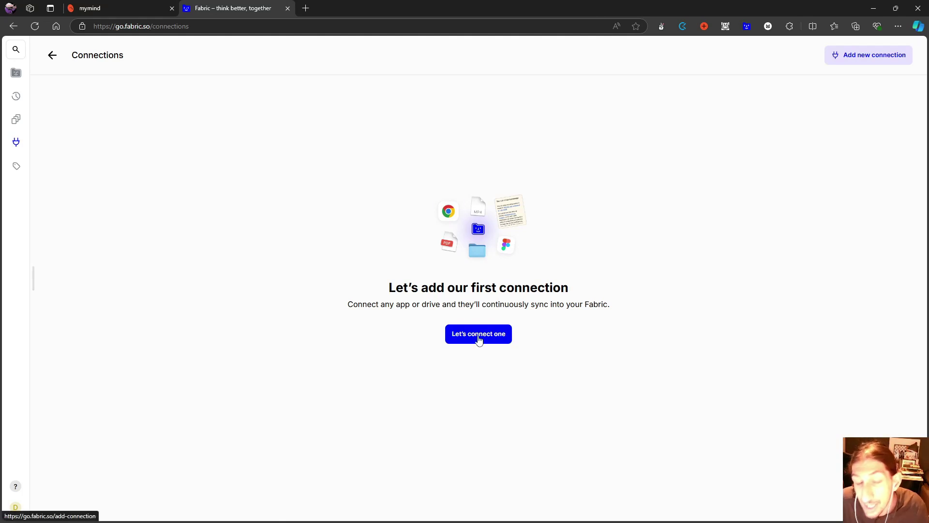
Browse the add-data-source list of Coming soon connections, then go back through Connections to Home.
left_click(479, 341)
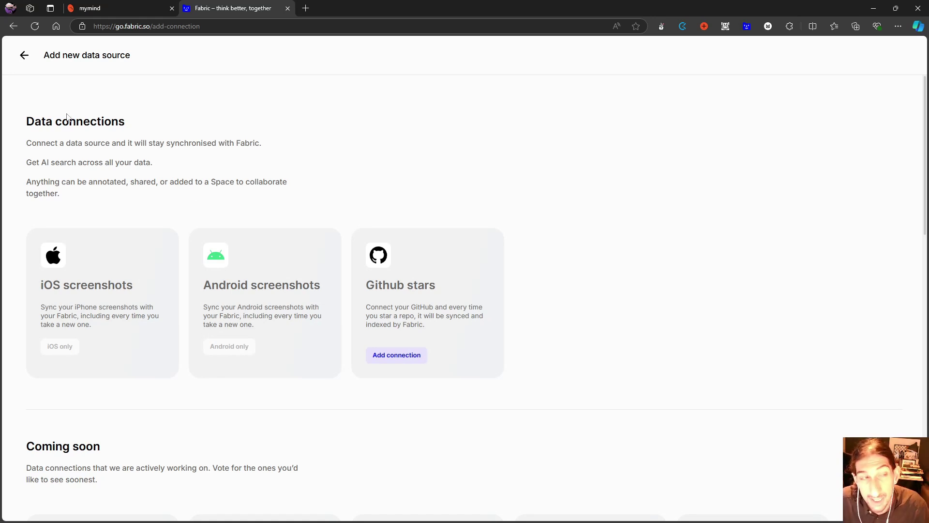
scroll(124, 219, "down", 1)
scroll(80, 203, "up", 1)
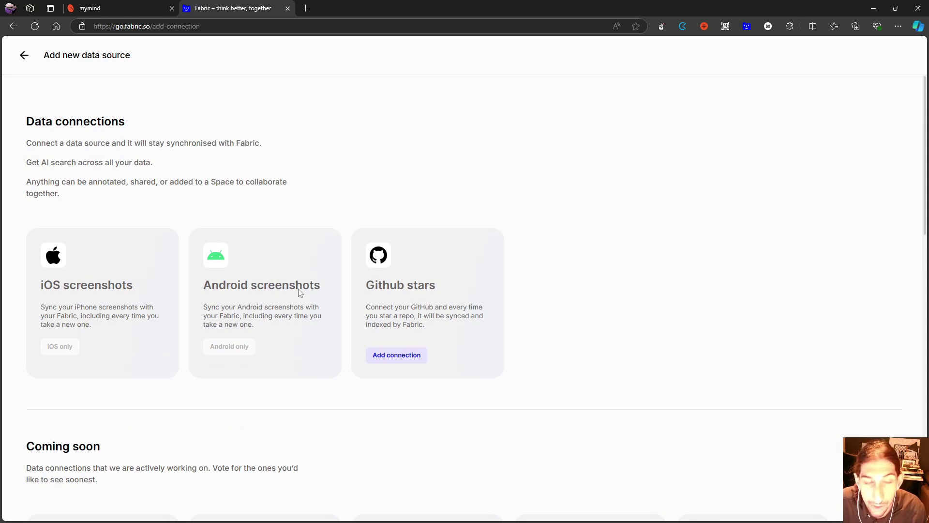
scroll(417, 289, "down", 1)
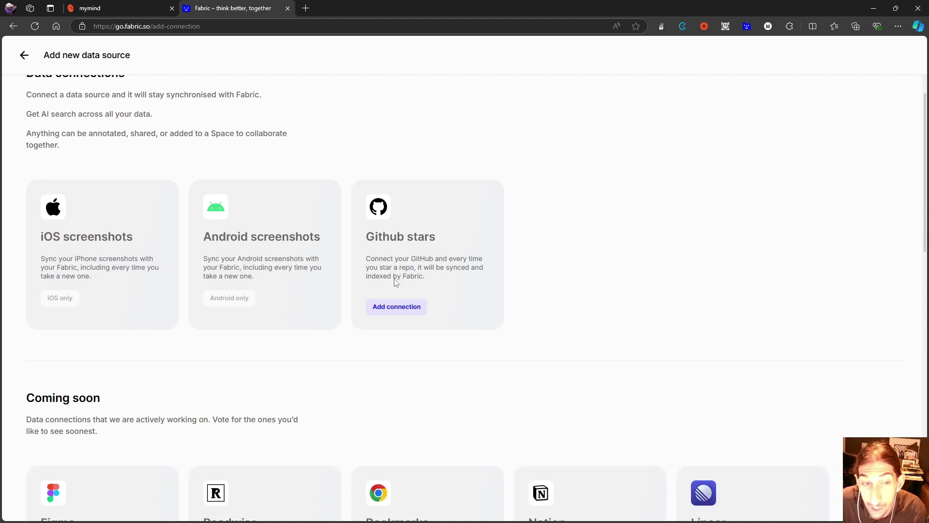
scroll(387, 271, "down", 3)
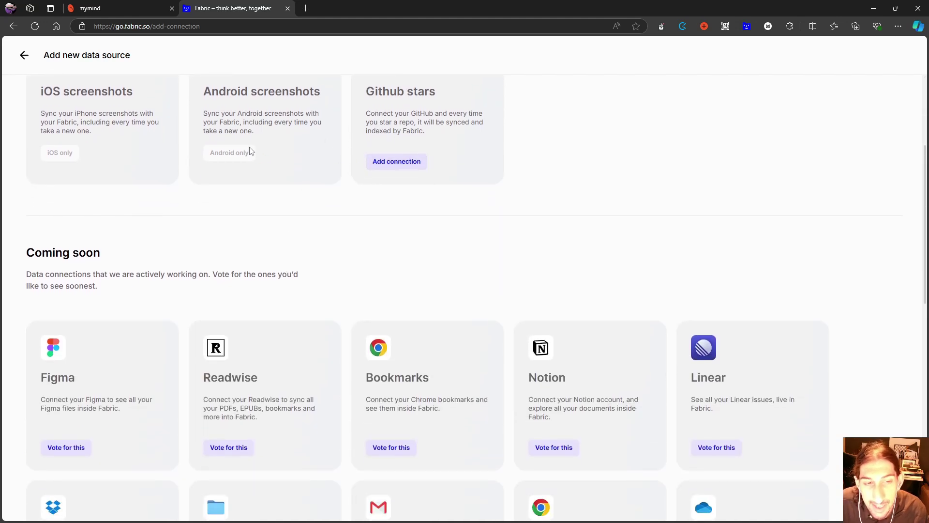
scroll(85, 195, "down", 2)
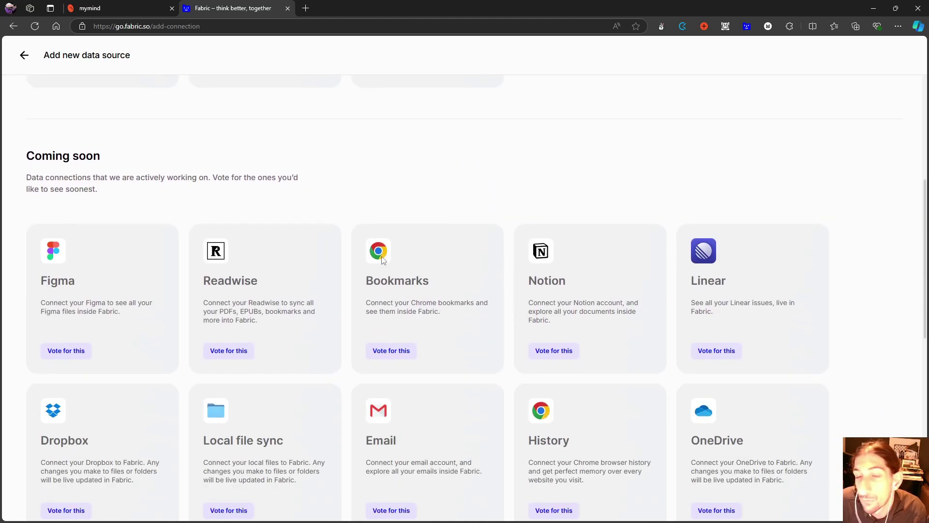
scroll(290, 242, "down", 1)
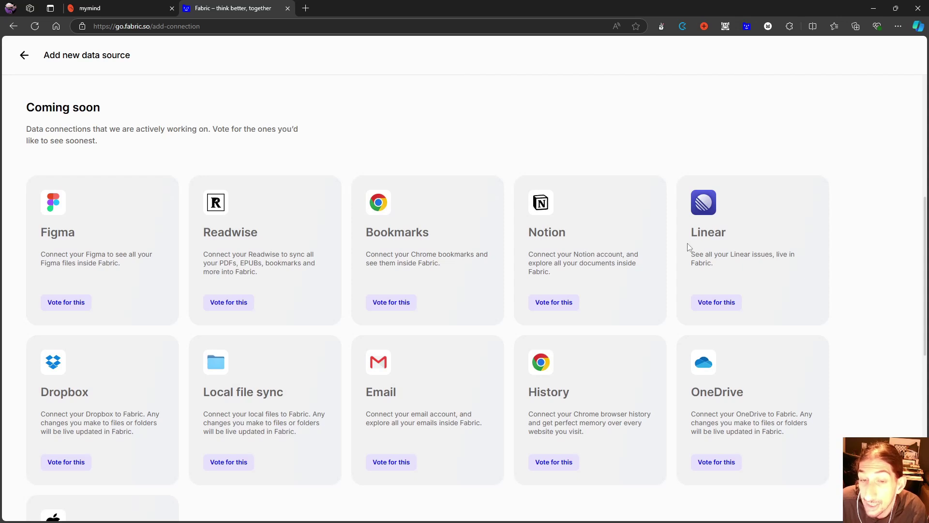
scroll(532, 257, "down", 2)
scroll(145, 290, "down", 1)
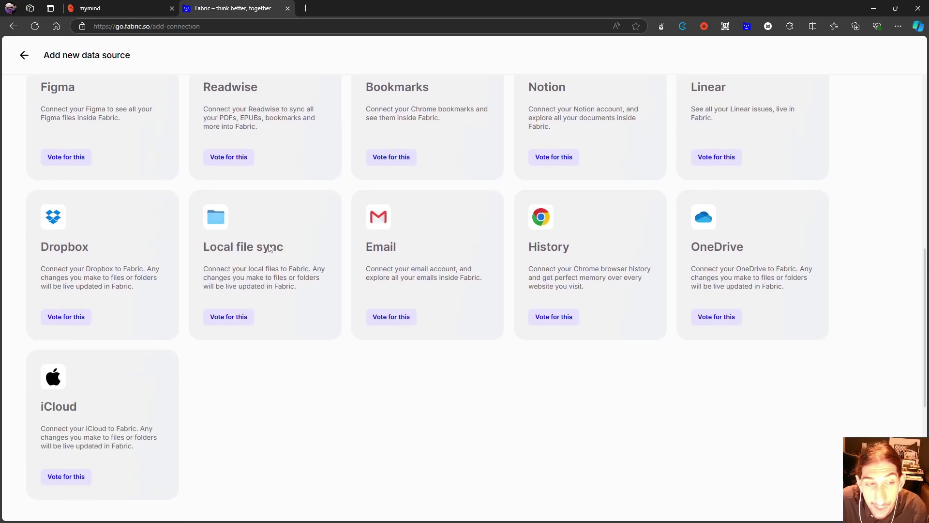
scroll(120, 253, "up", 4)
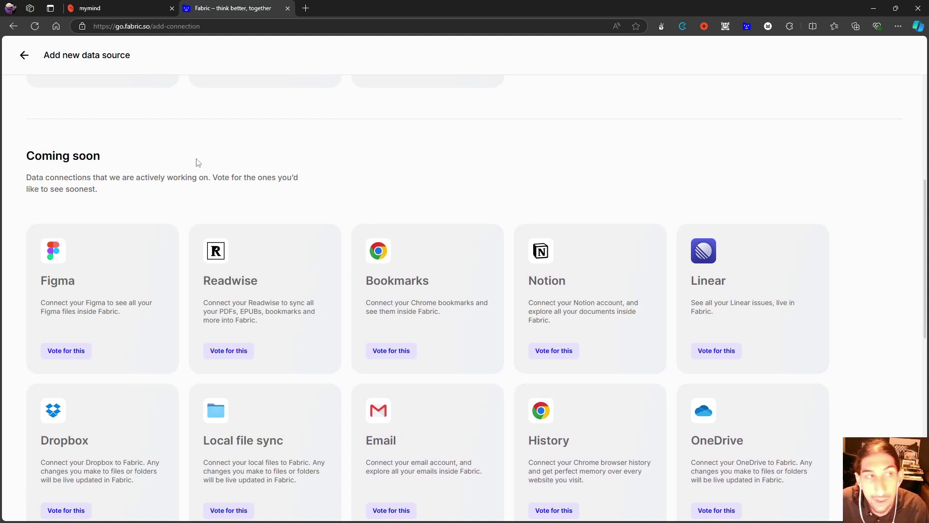
left_click(24, 55)
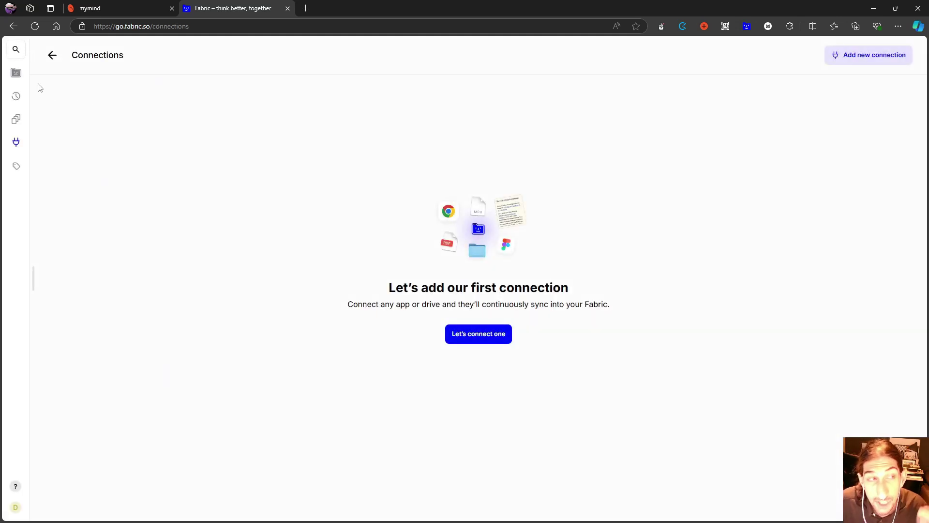
left_click(24, 76)
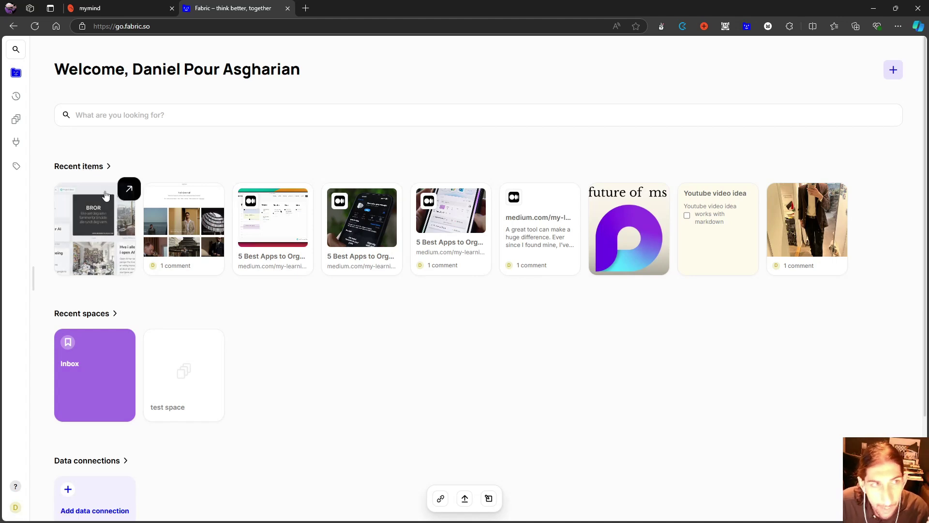
left_click(128, 7)
scroll(277, 222, "up", 4)
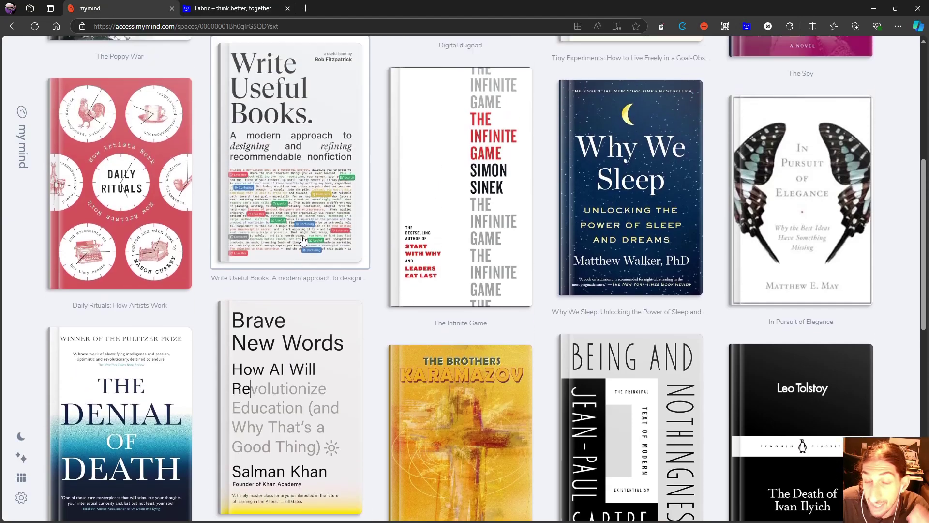
scroll(277, 222, "up", 4)
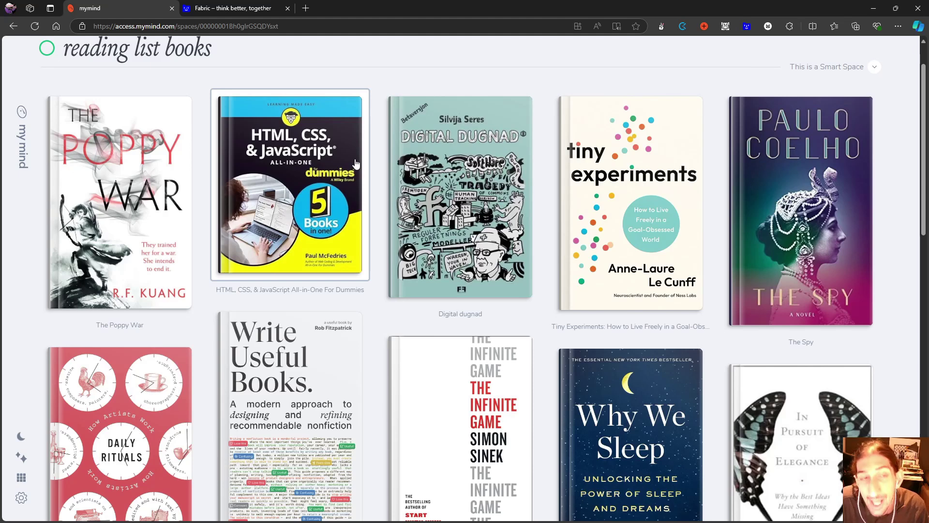
scroll(356, 163, "up", 1)
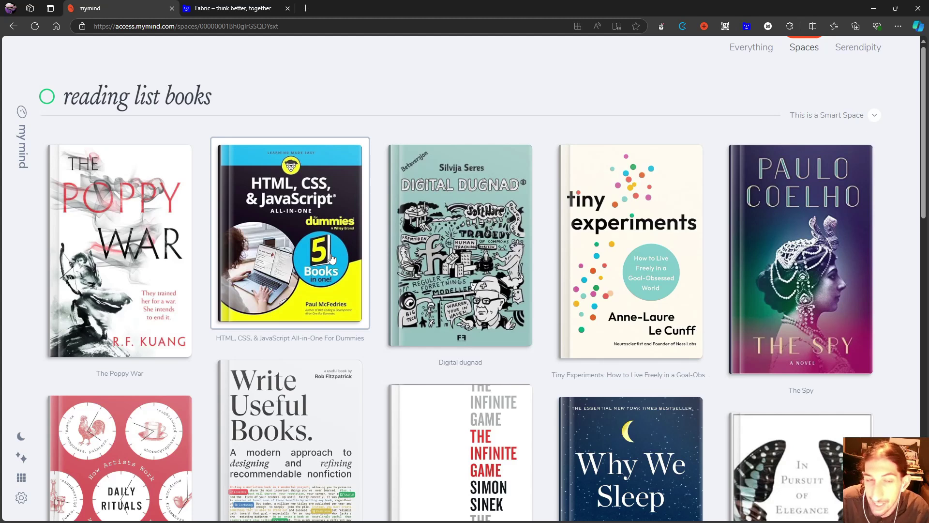
left_click(639, 289)
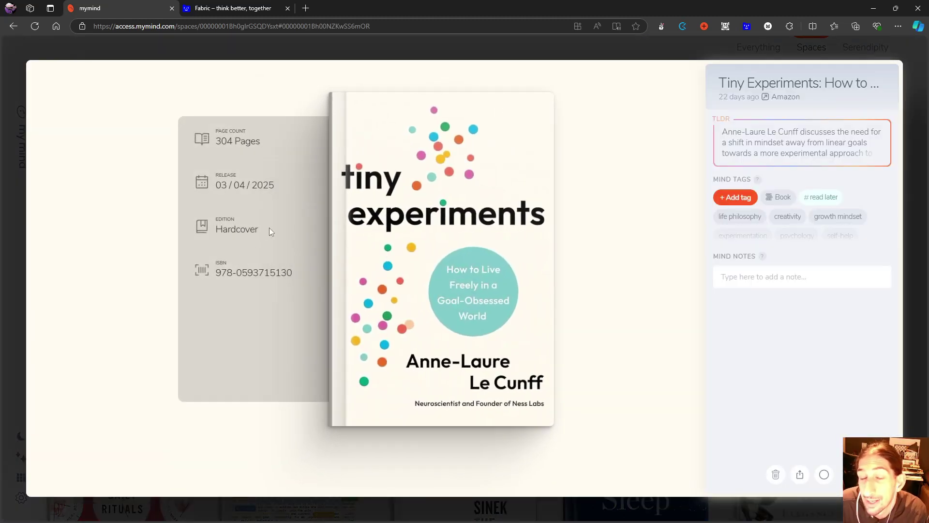
left_click(416, 50)
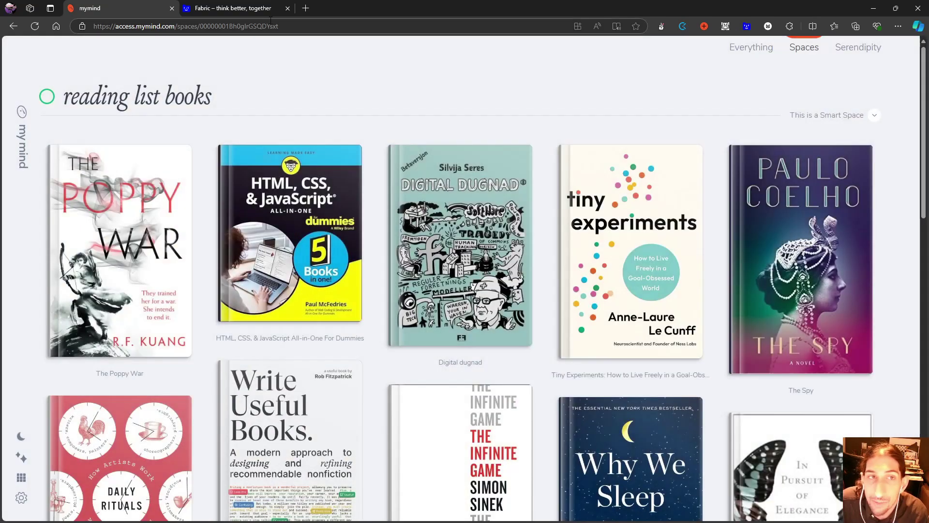
left_click(237, 7)
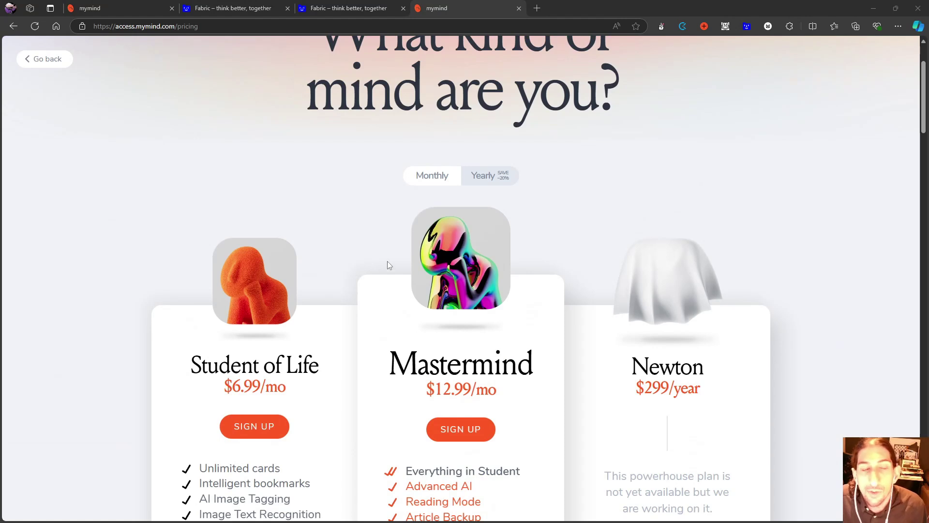
Review mymind's monthly pricing plans and their feature lists.
scroll(387, 260, "down", 2)
scroll(491, 240, "up", 1)
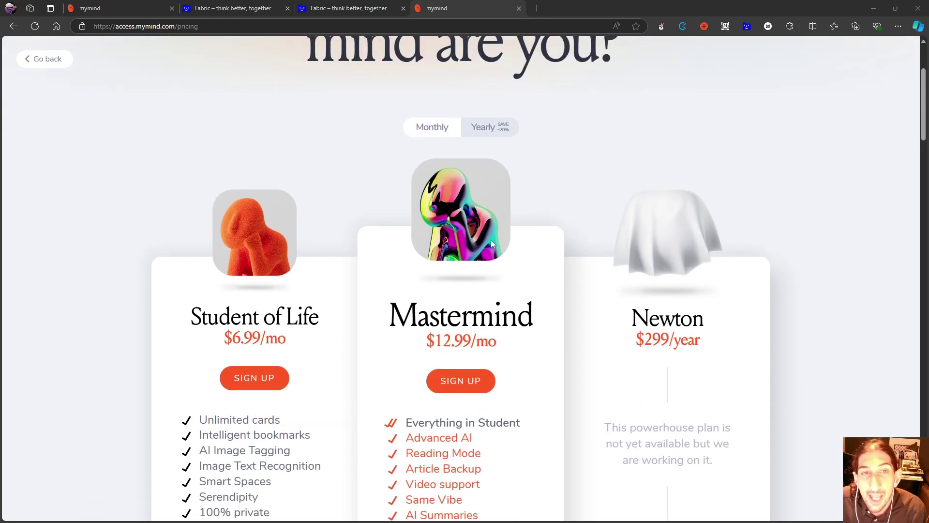
scroll(491, 239, "down", 1)
mouse_move(419, 174)
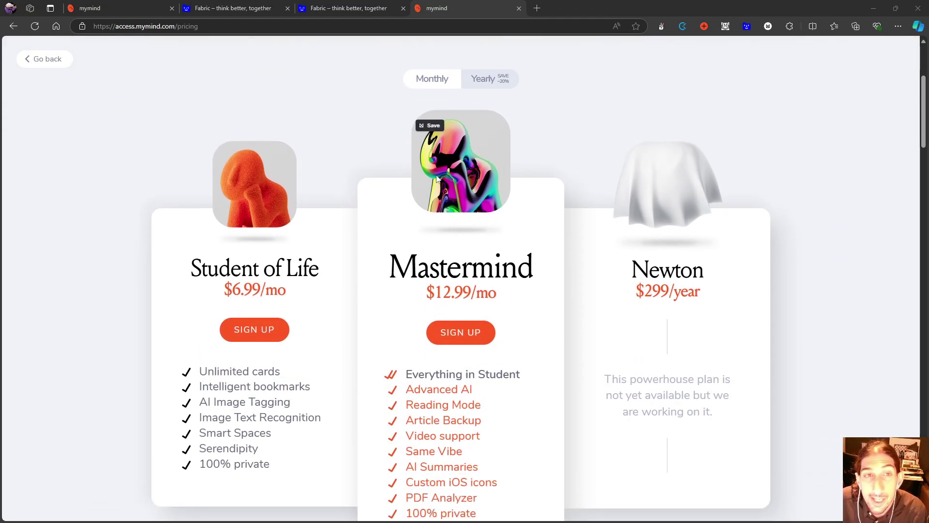
scroll(420, 174, "up", 1)
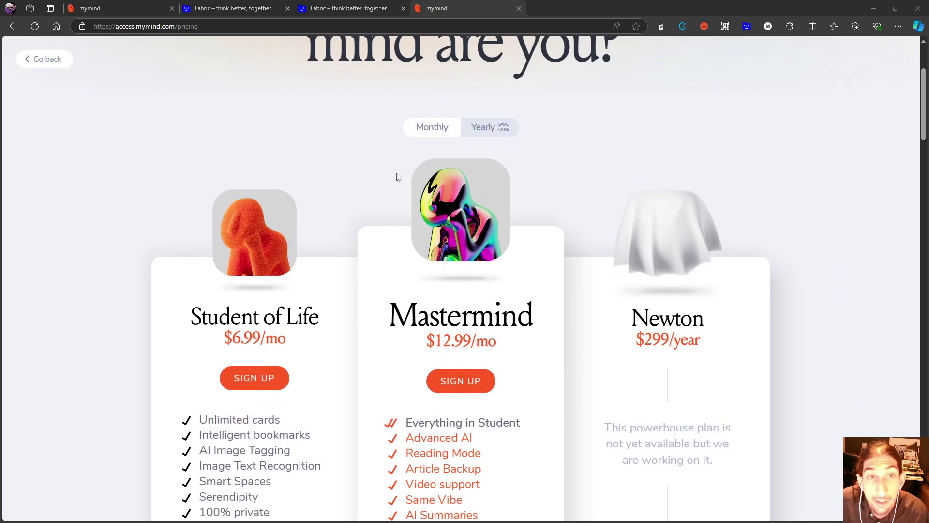
scroll(399, 189, "up", 1)
scroll(400, 184, "down", 1)
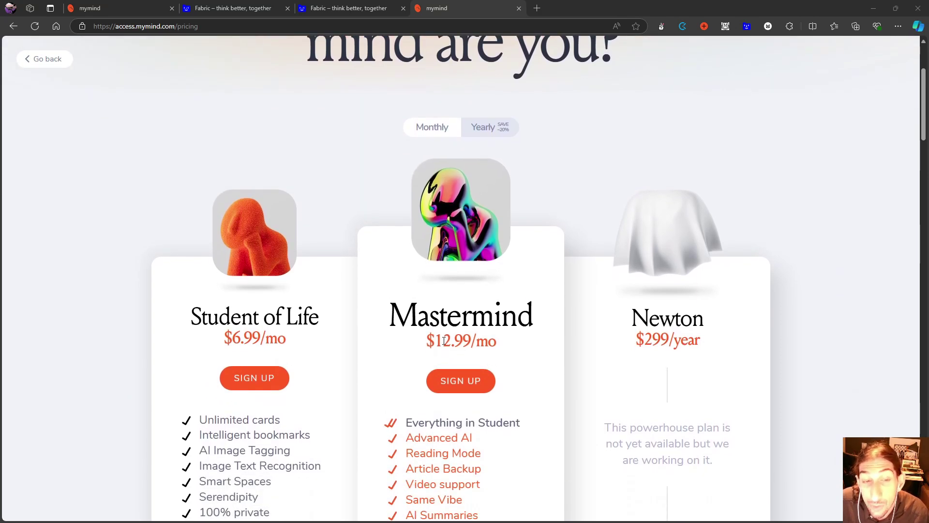
scroll(444, 341, "down", 2)
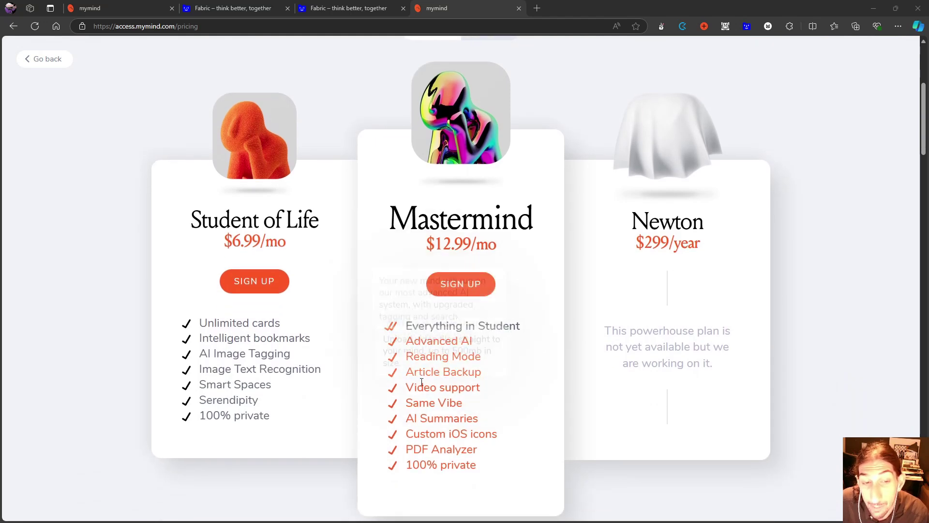
mouse_move(480, 357)
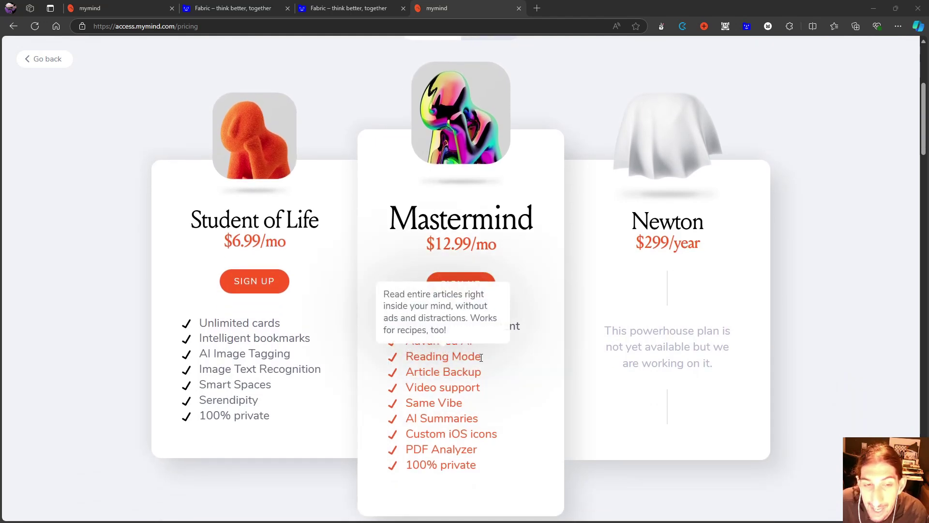
mouse_move(444, 407)
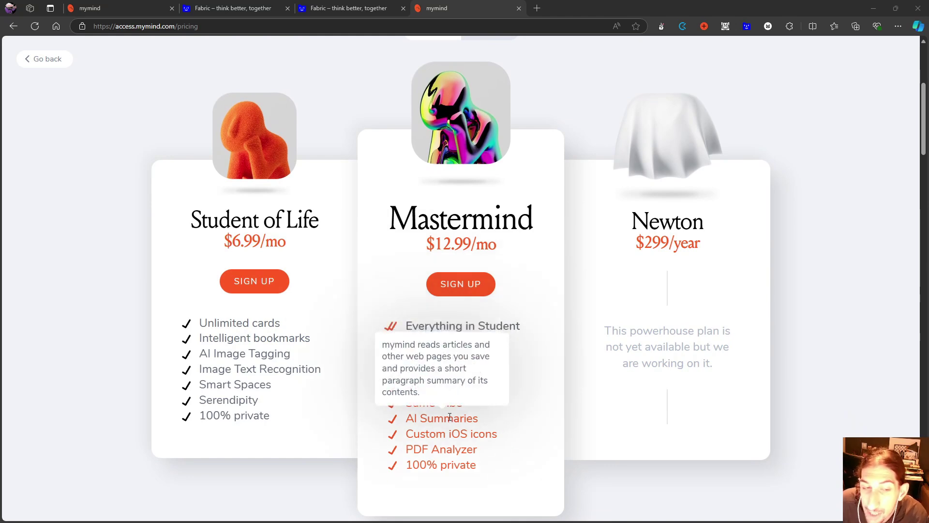
mouse_move(400, 373)
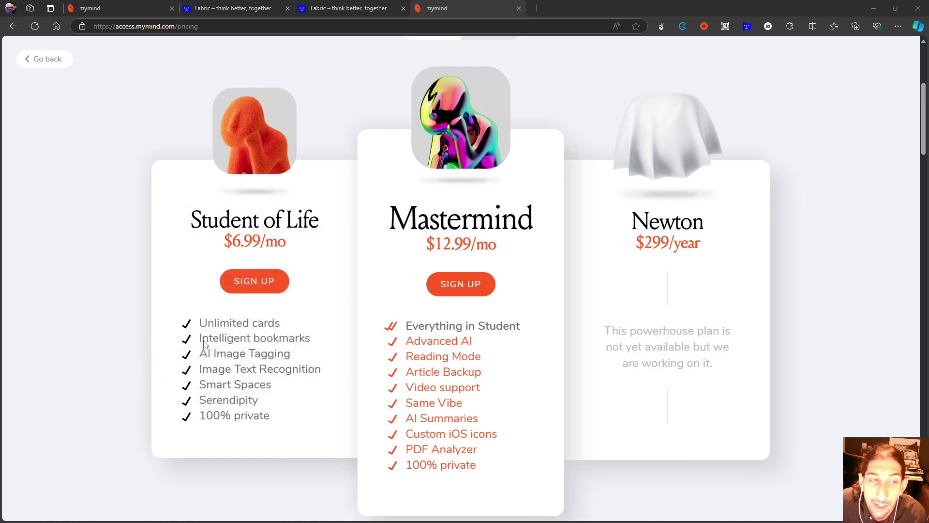
mouse_move(228, 357)
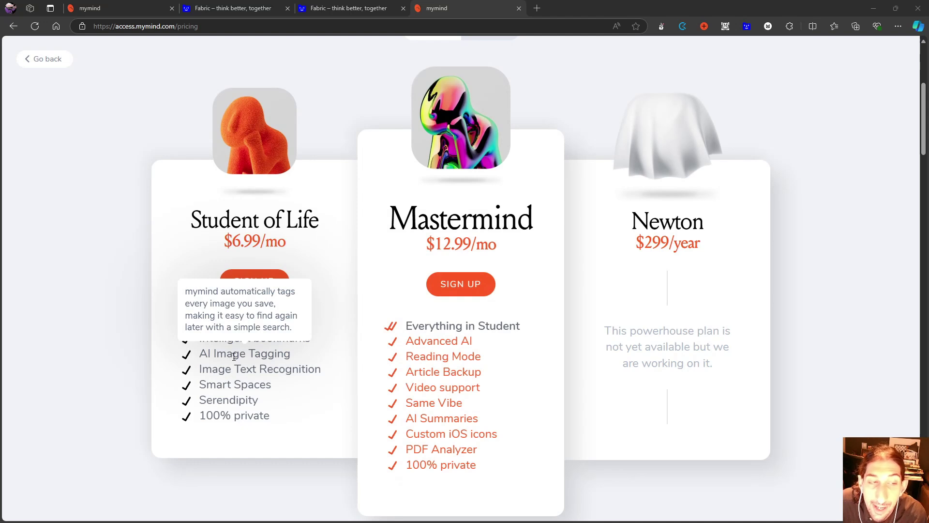
mouse_move(261, 373)
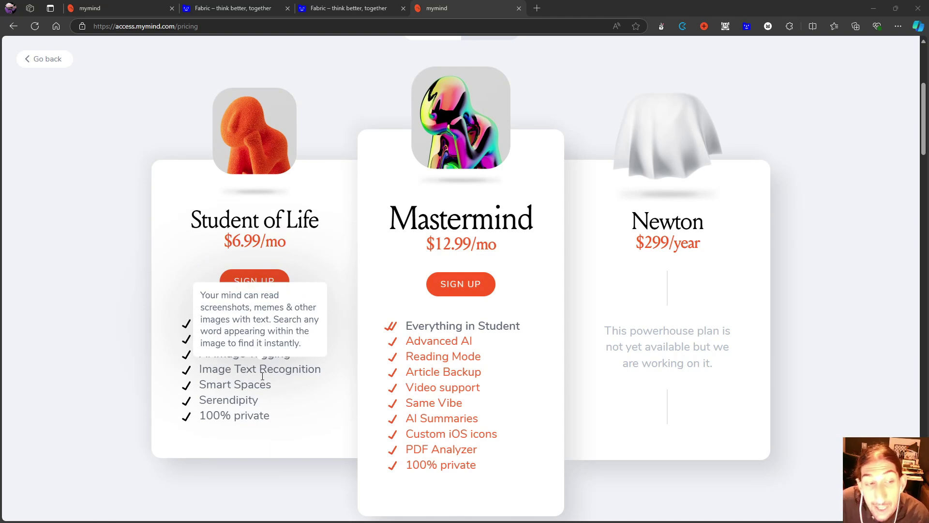
mouse_move(234, 415)
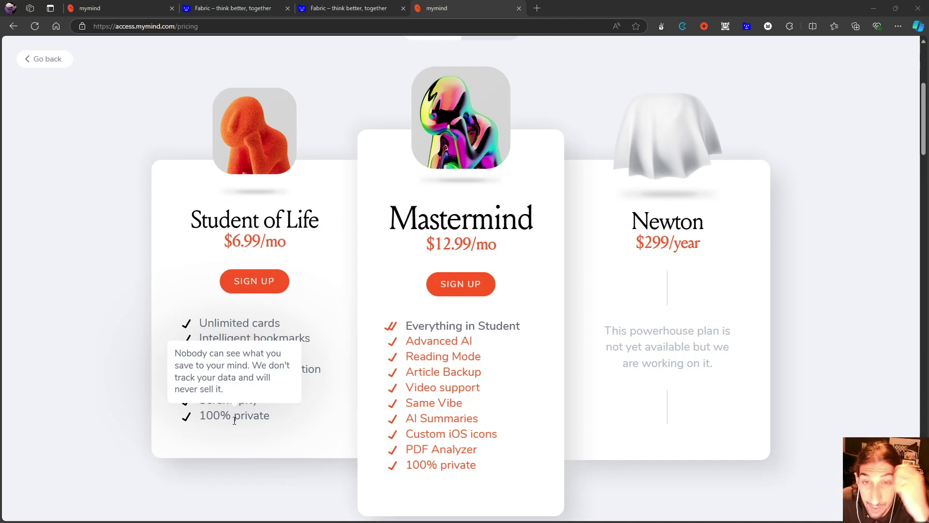
scroll(401, 288, "up", 2)
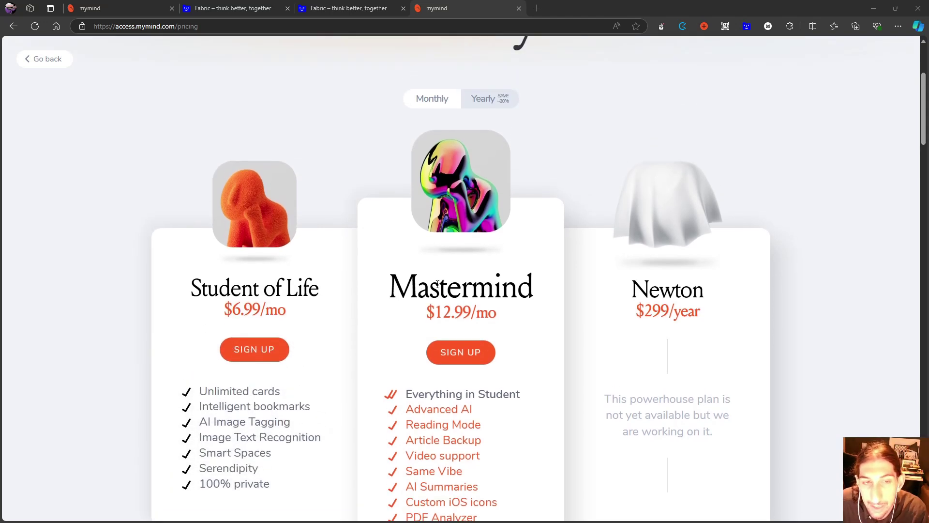
scroll(438, 285, "up", 1)
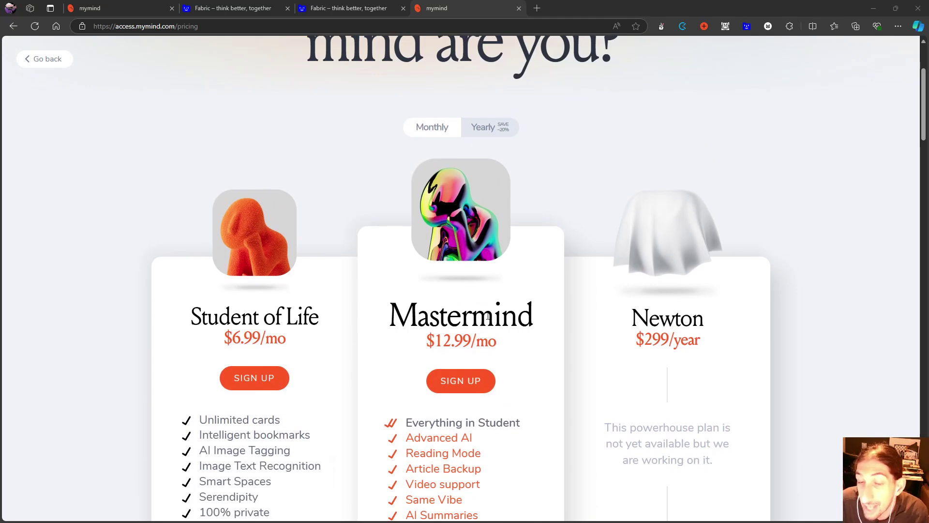
mouse_move(499, 242)
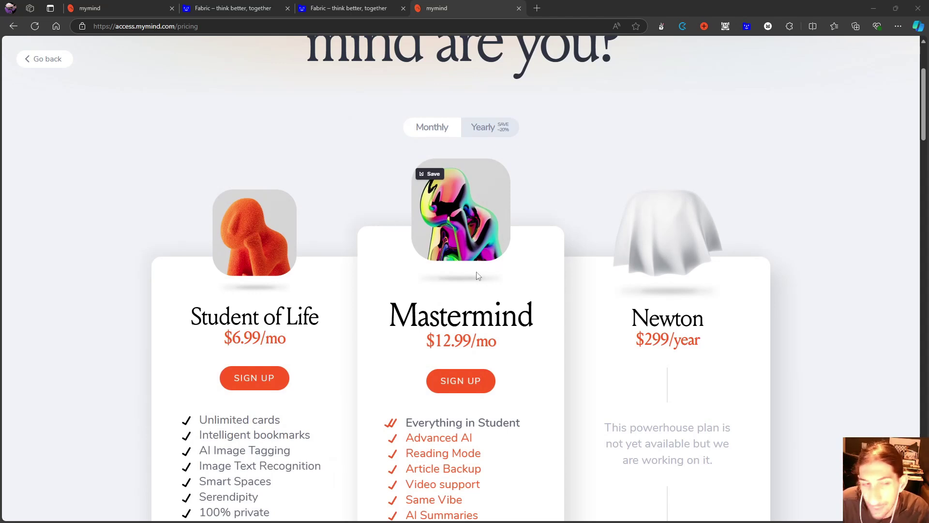
scroll(242, 310, "down", 2)
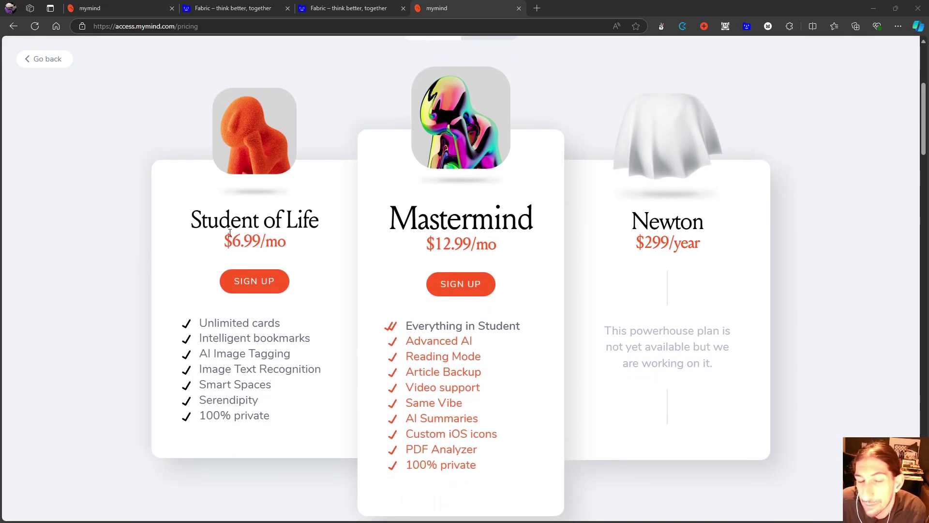
scroll(529, 145, "up", 1)
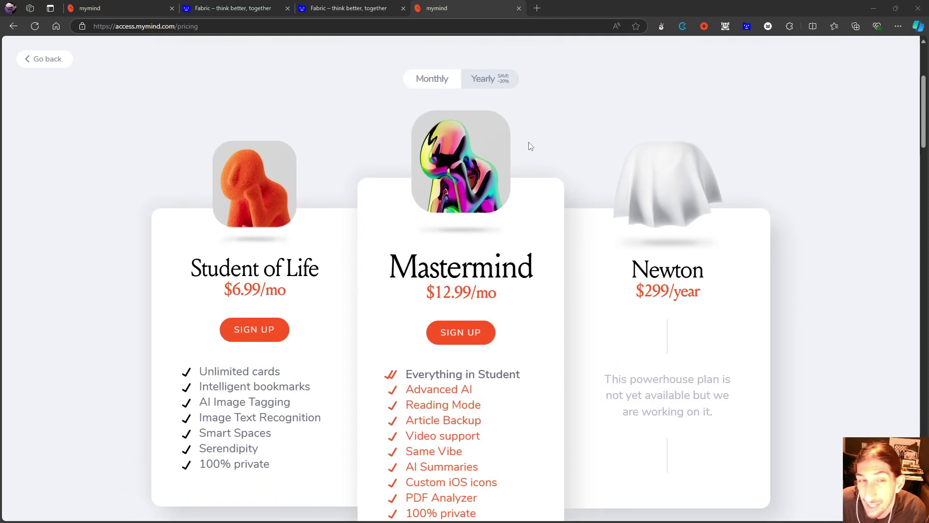
Check mymind's yearly $69 and $129 rates, revert to monthly, then view Fabric's pricing.
left_click(498, 83)
scroll(491, 157, "down", 1)
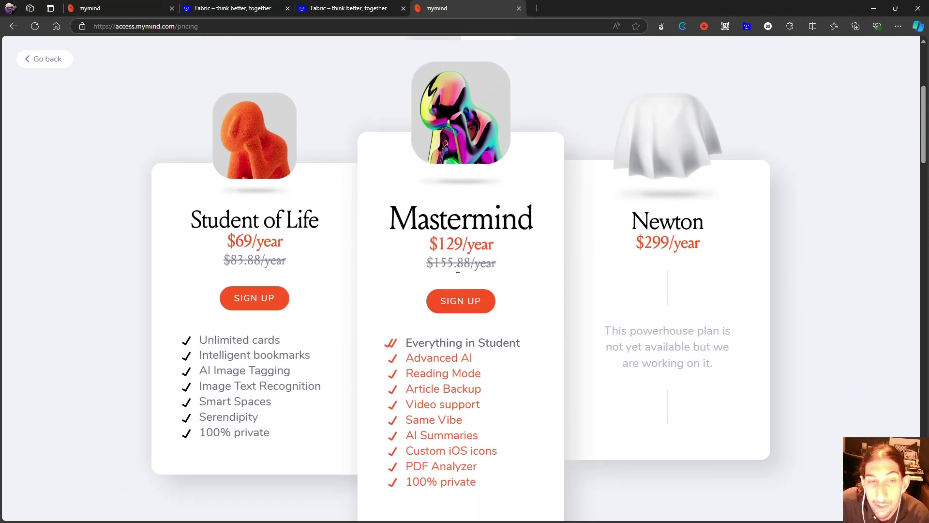
scroll(456, 251, "down", 1)
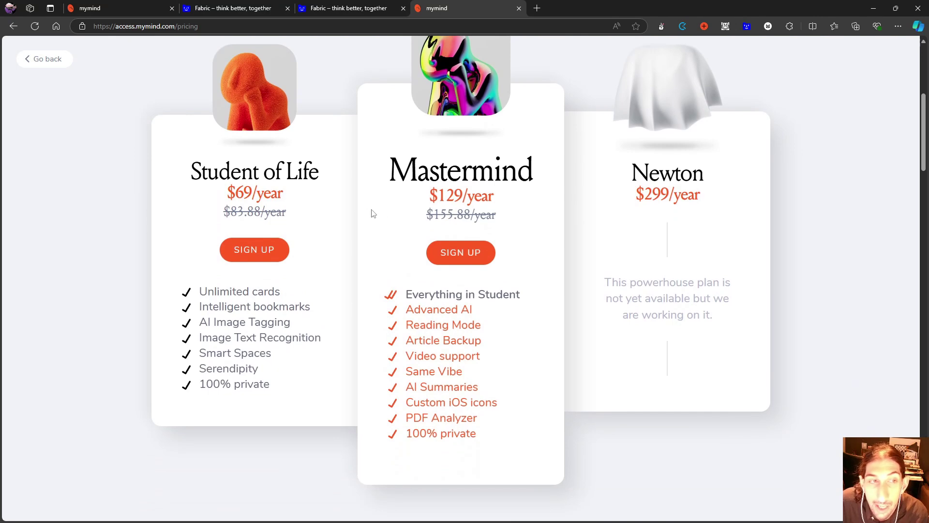
scroll(478, 198, "up", 1)
scroll(245, 242, "up", 2)
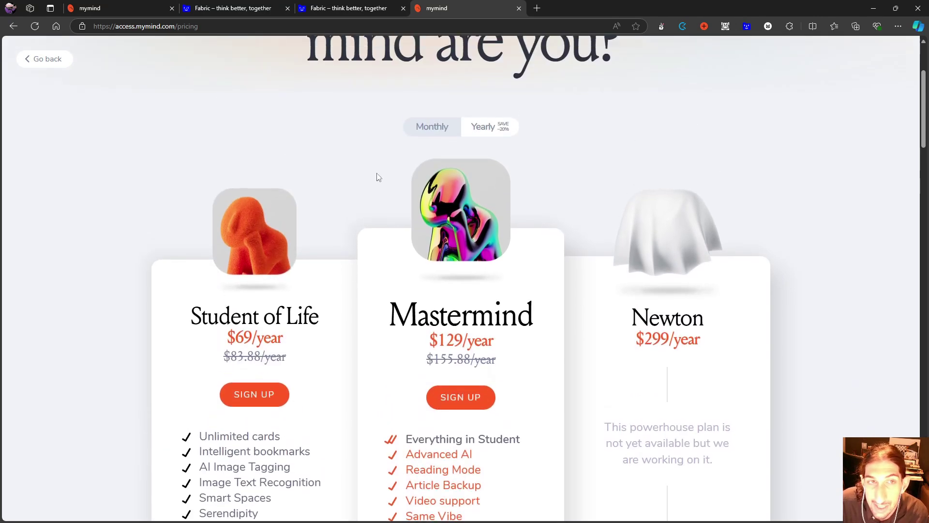
left_click(429, 131)
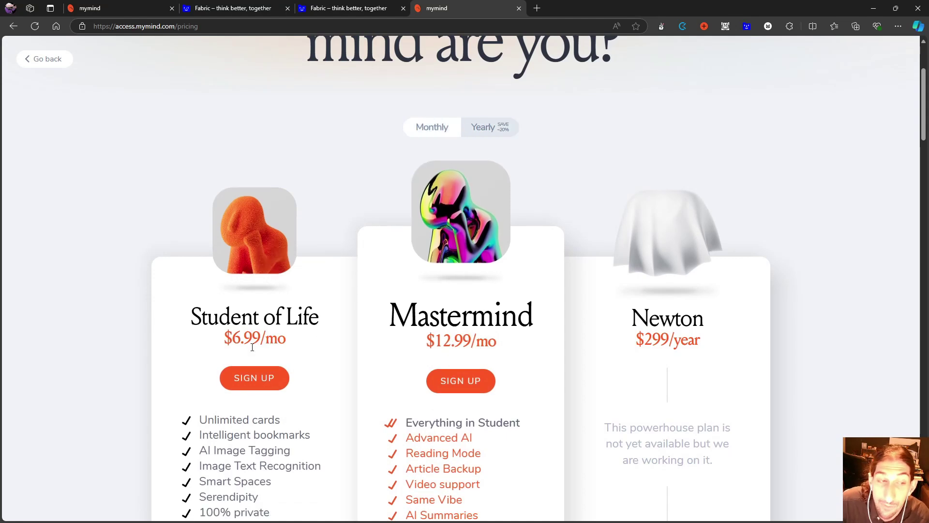
mouse_move(473, 262)
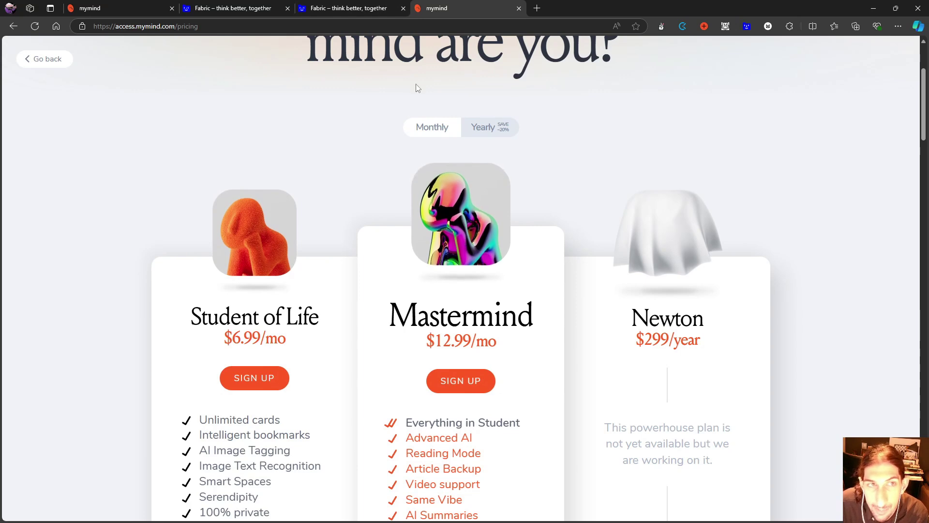
left_click(356, 6)
scroll(479, 245, "down", 1)
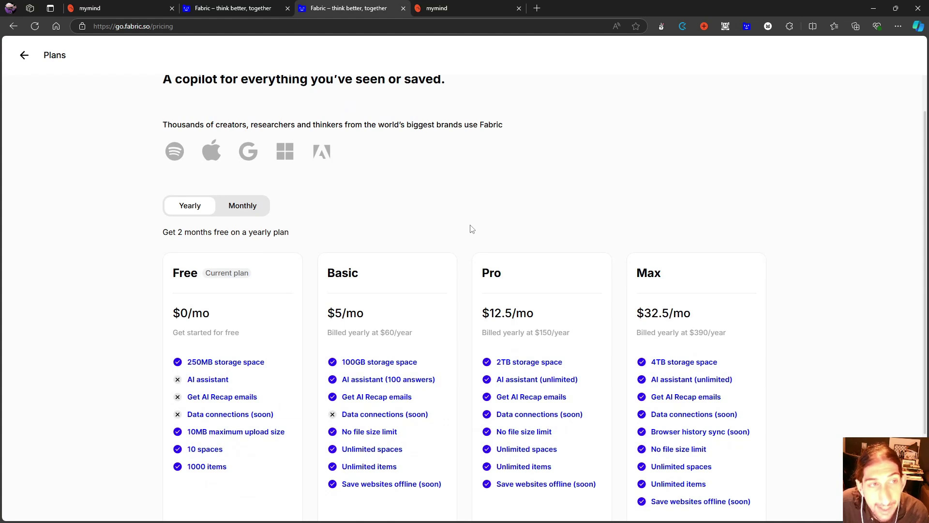
Scroll Fabric's plans to the Upgrade buttons, then return to mymind's monthly pricing.
scroll(472, 229, "down", 2)
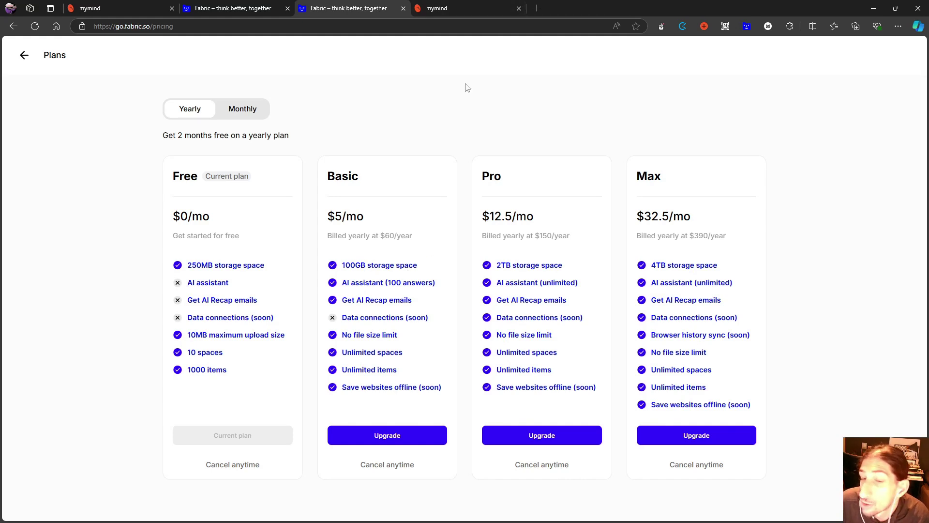
left_click(441, 4)
scroll(484, 315, "down", 3)
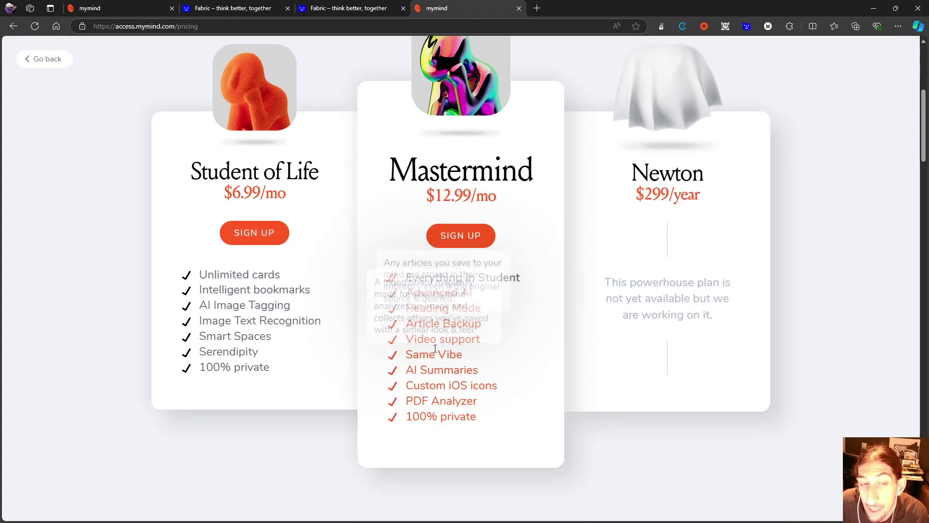
Review mymind's monthly plan cards, then return to Fabric's yearly plans: Basic $60/year, Pro $150/year.
scroll(471, 192, "up", 1)
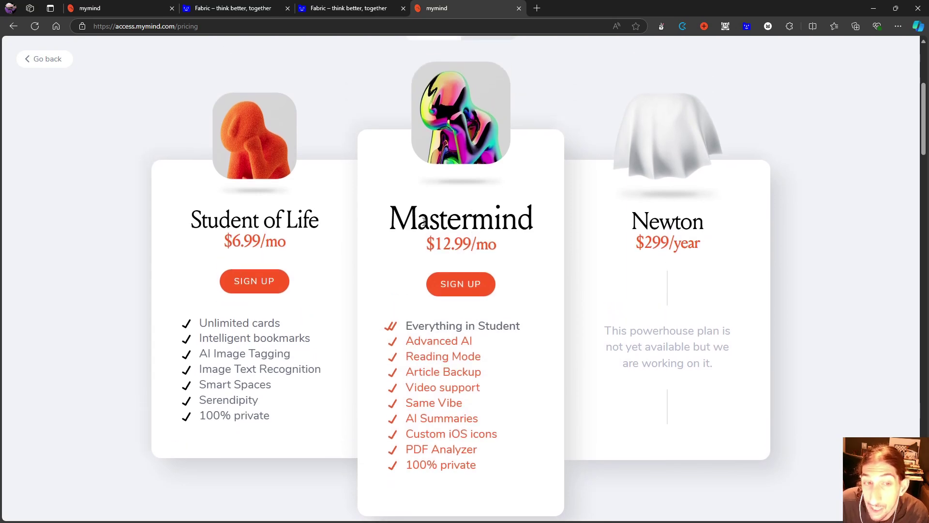
scroll(438, 215, "down", 1)
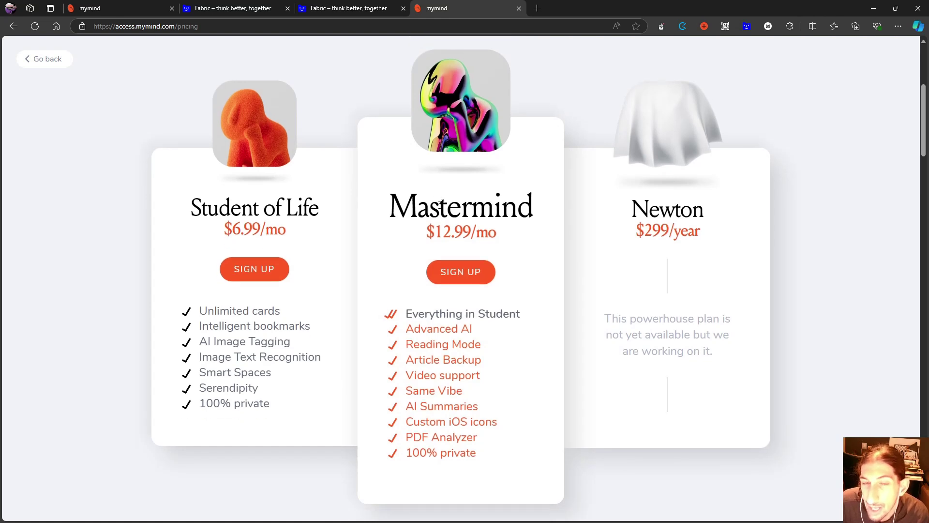
scroll(420, 190, "up", 1)
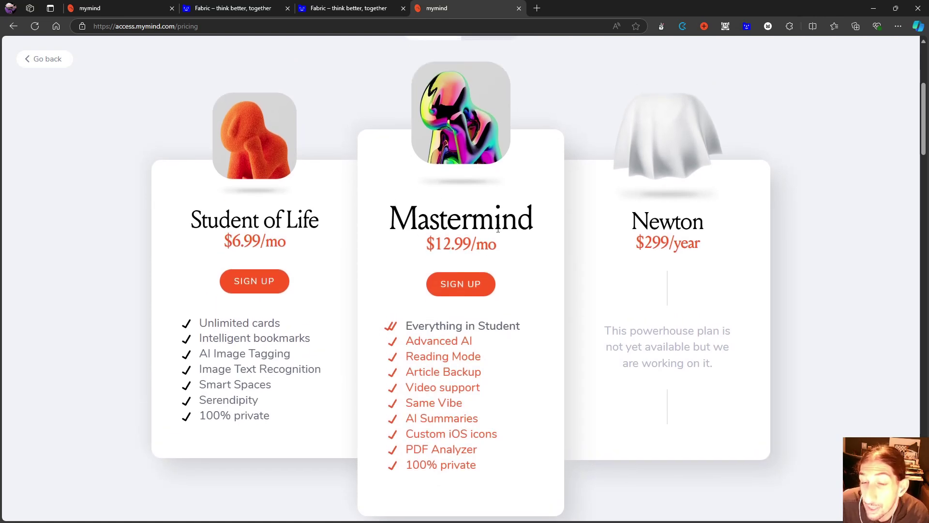
scroll(446, 220, "down", 1)
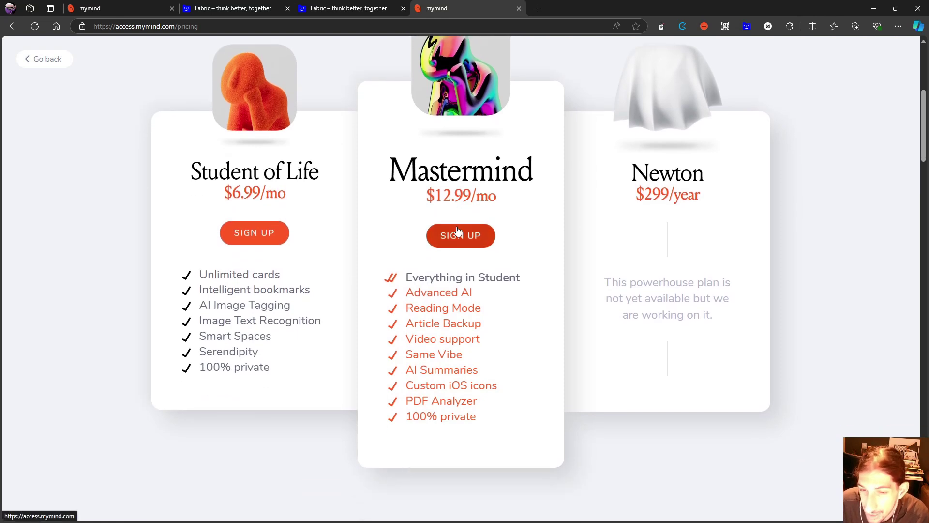
scroll(436, 227, "up", 1)
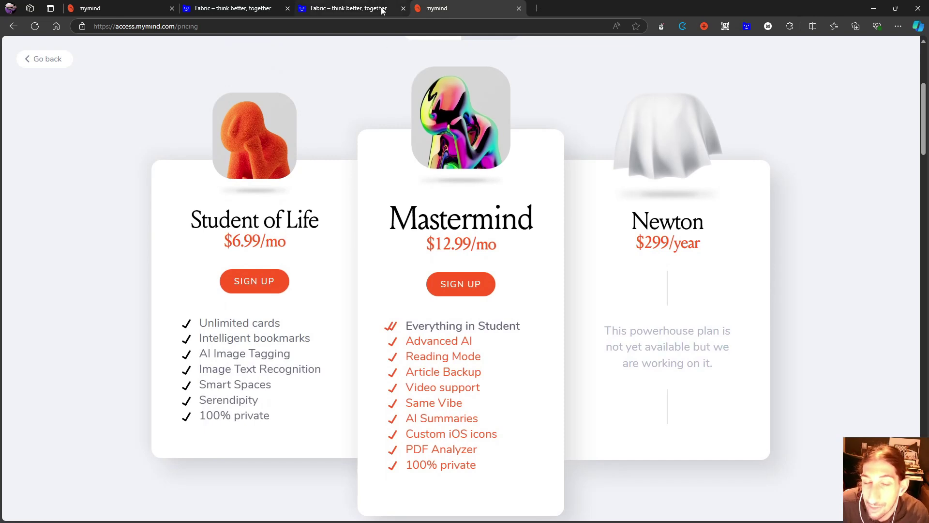
scroll(450, 245, "up", 1)
scroll(462, 275, "down", 1)
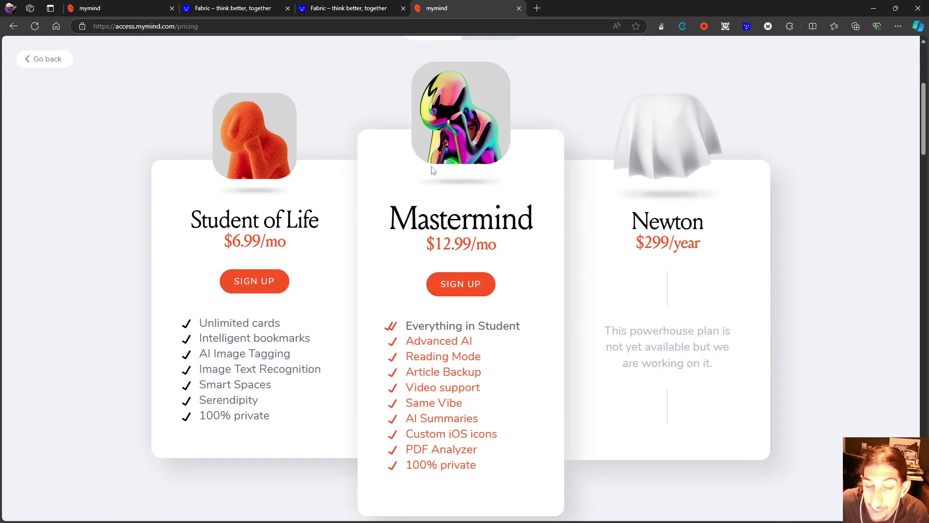
left_click(330, 4)
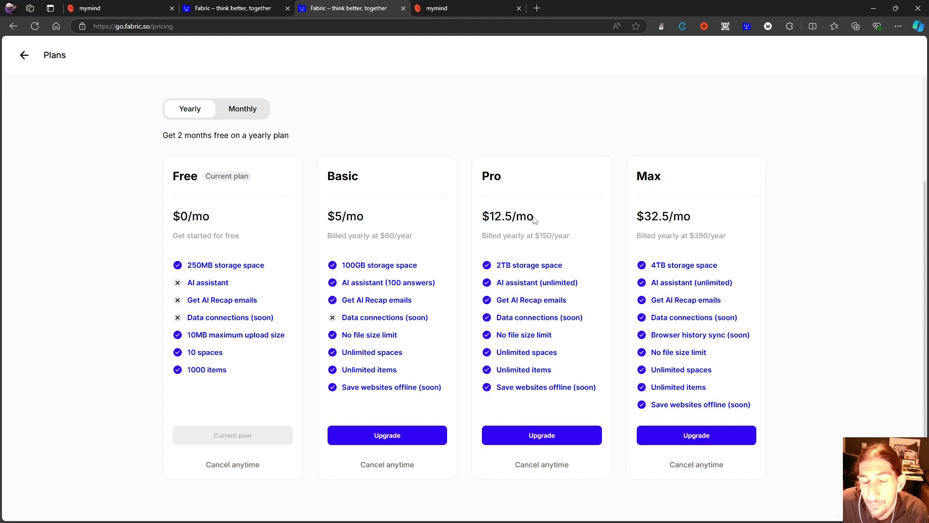
Leave Fabric's plans on monthly billing at $6, $15 and $39/mo, then go back to mymind's pricing.
left_click(240, 109)
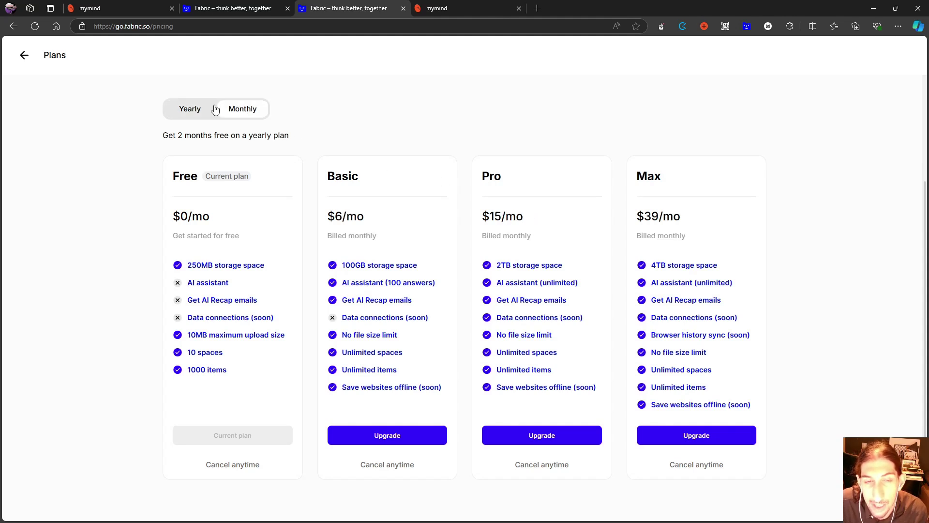
left_click(199, 109)
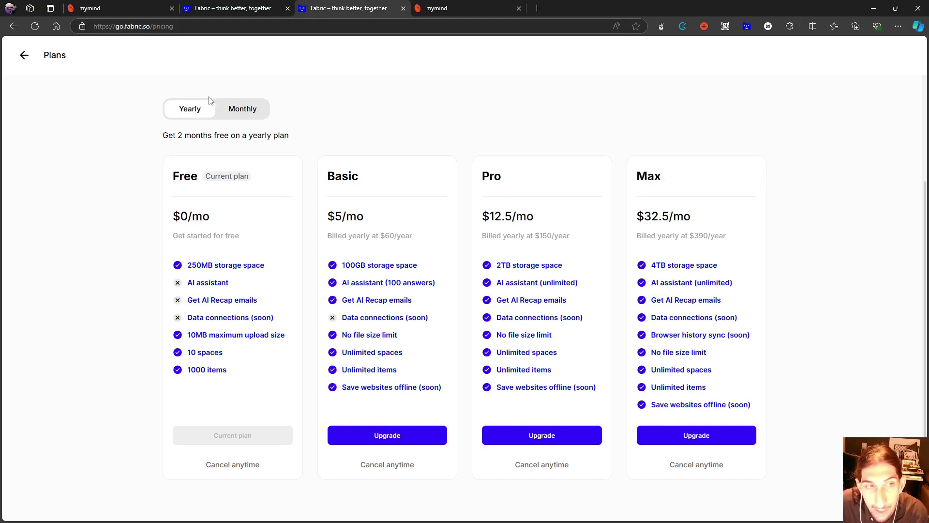
left_click(236, 114)
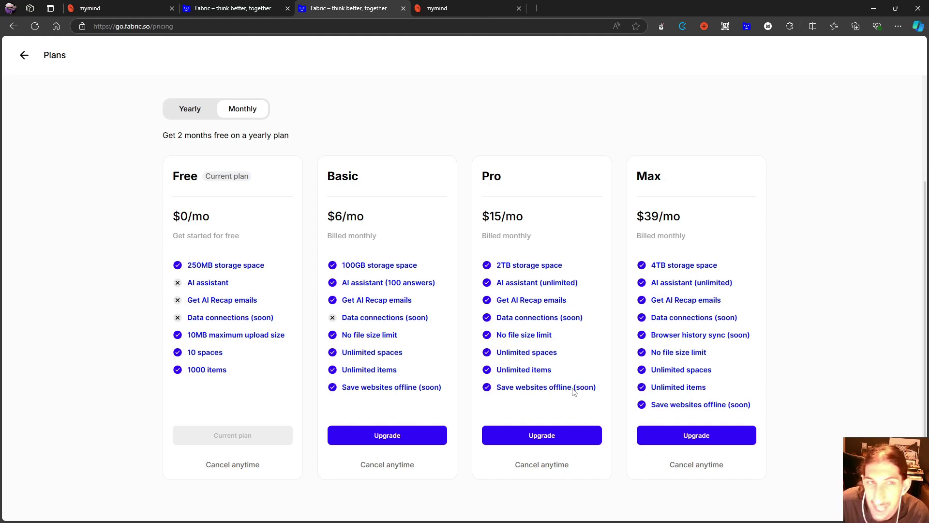
left_click(452, 6)
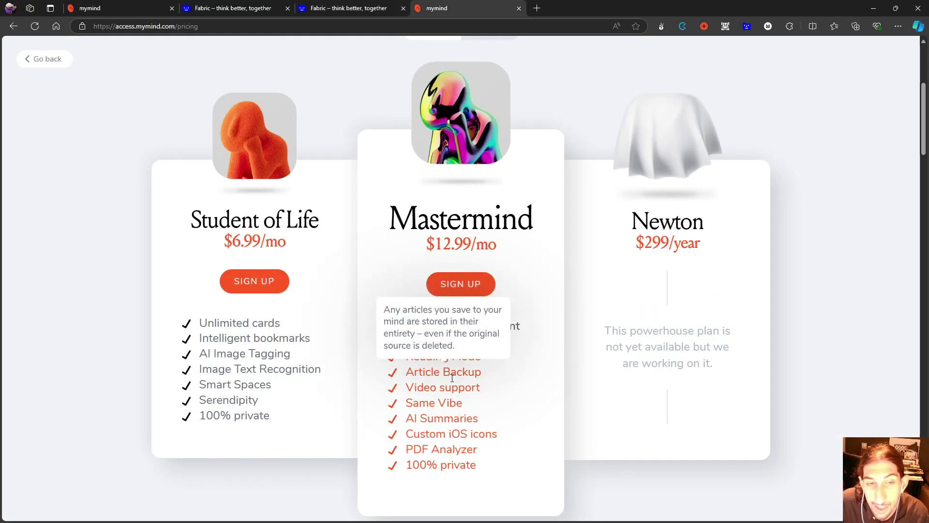
key("ctrl+shift+Tab")
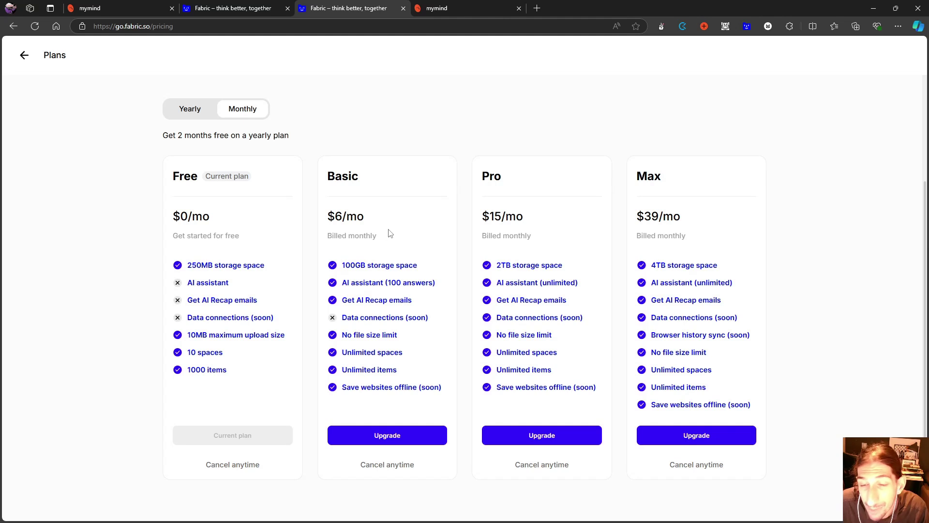
left_click(470, 7)
mouse_move(428, 125)
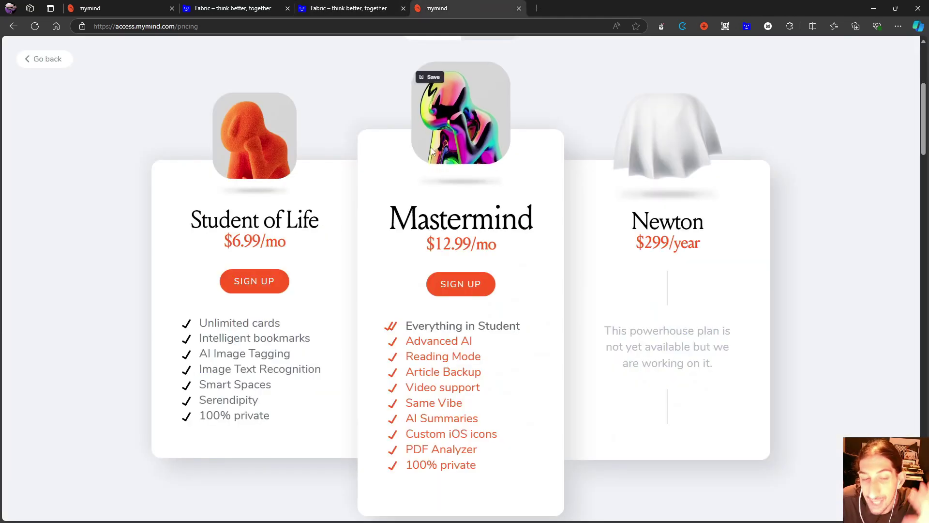